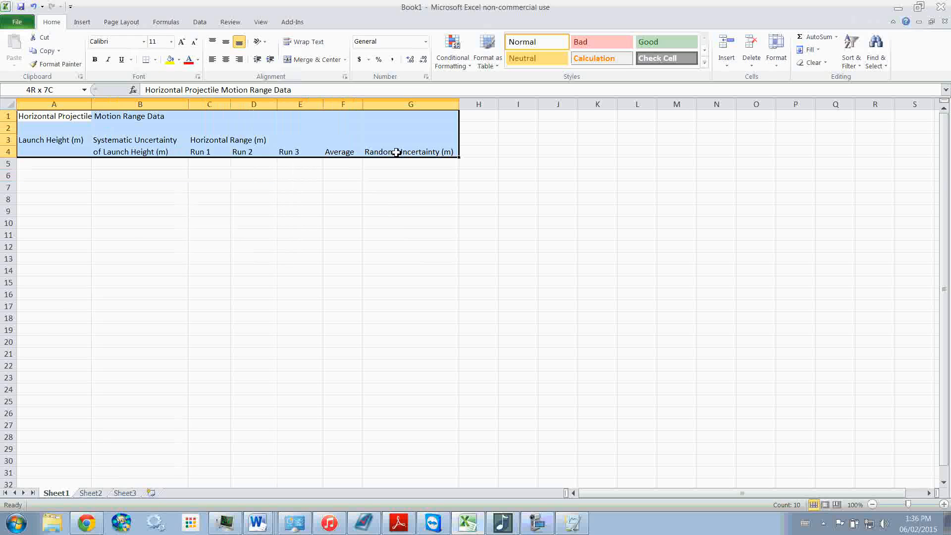
Enter the first three launch heights, 0.205, 0.265 and 0.324, in cells A5 to A7
click(426, 152)
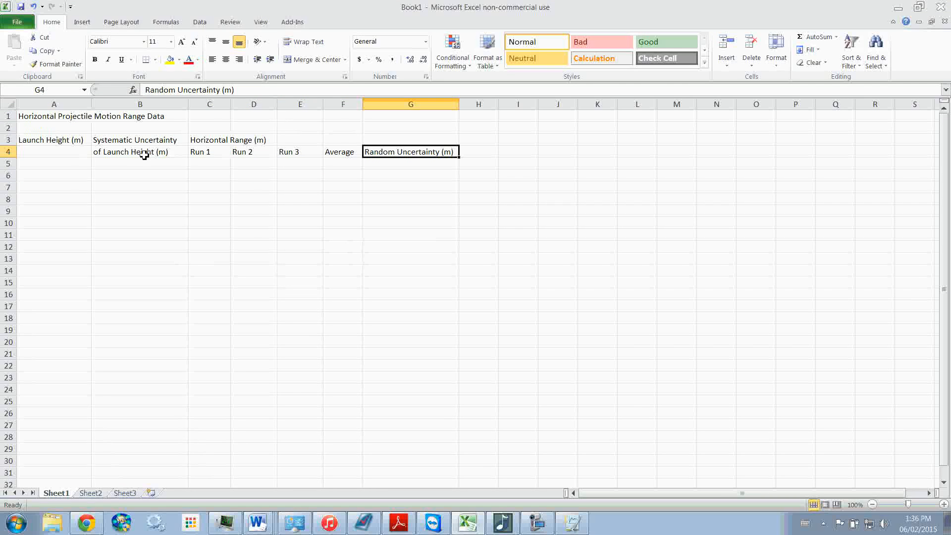
click(71, 167)
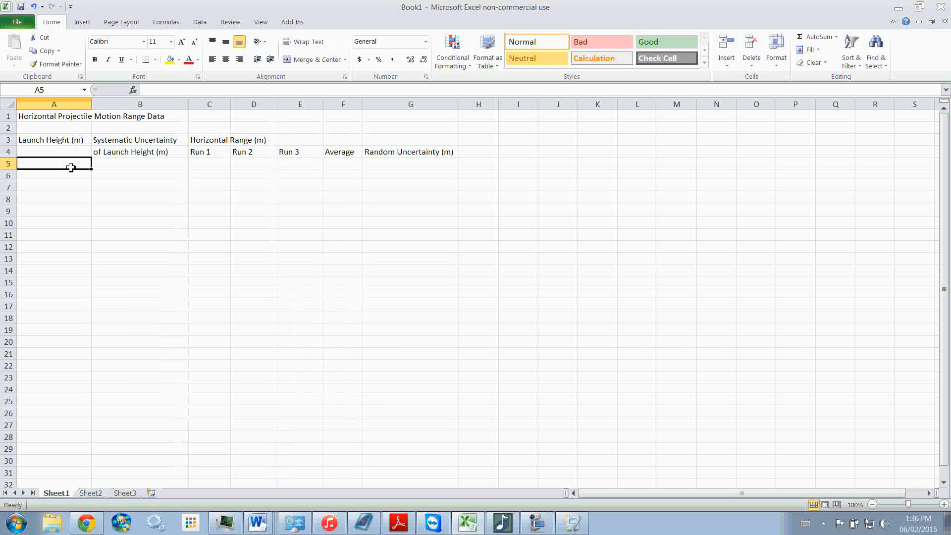
text(0.)
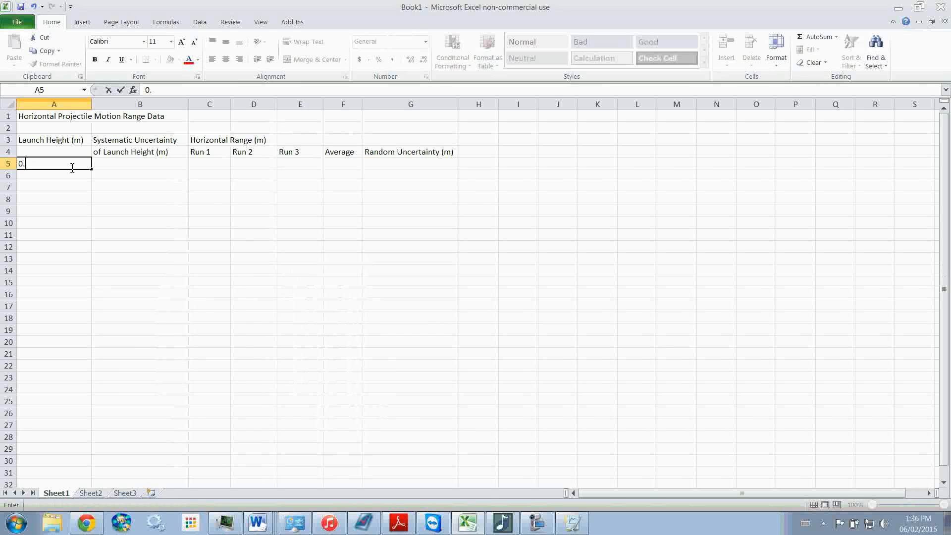
text(205)
key(Return)
text(0)
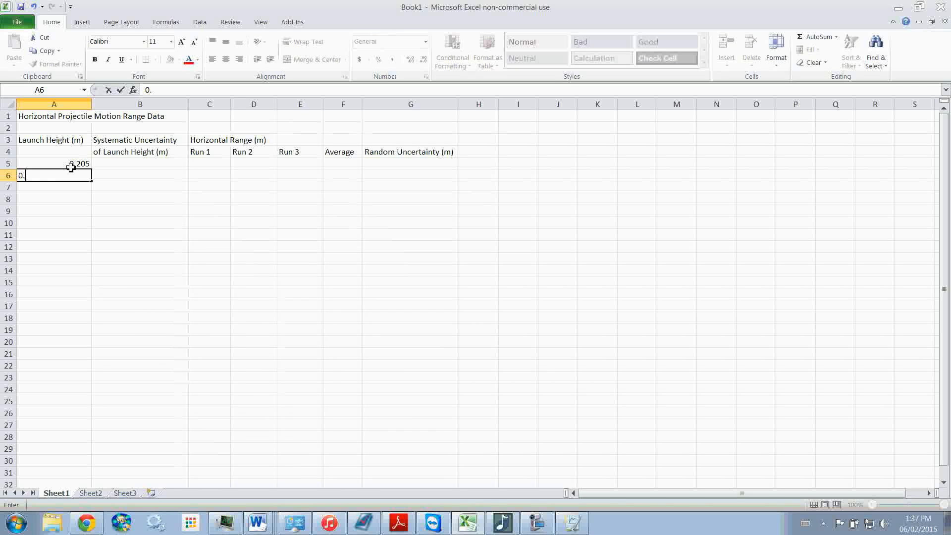
text(.265)
key(Return)
text(0.)
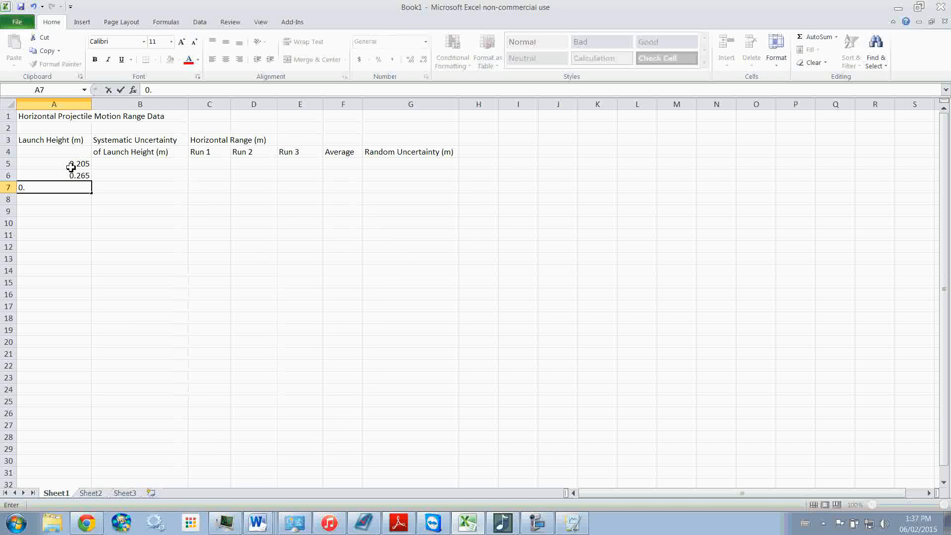
text(324)
key(Return)
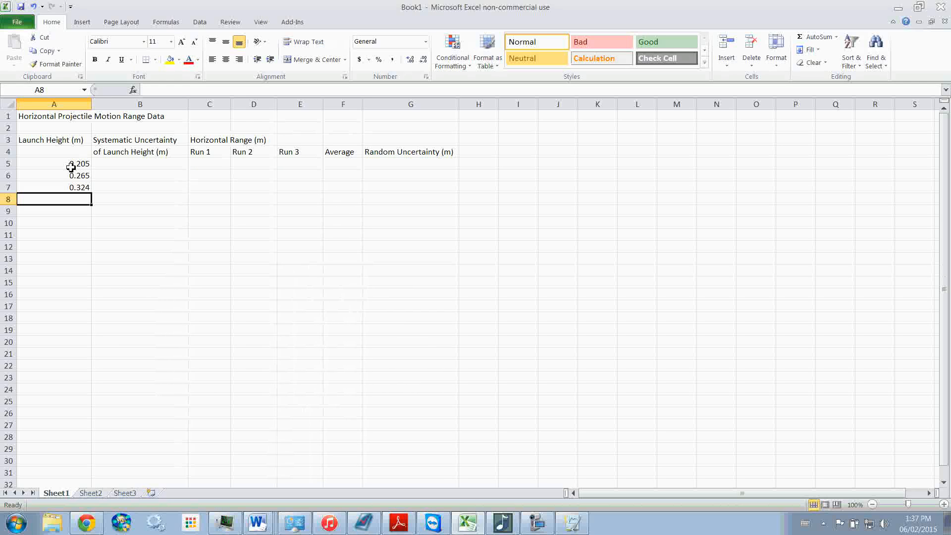
Add the remaining launch heights, 0.384 and 0.451, in cells A8 and A9
text(0)
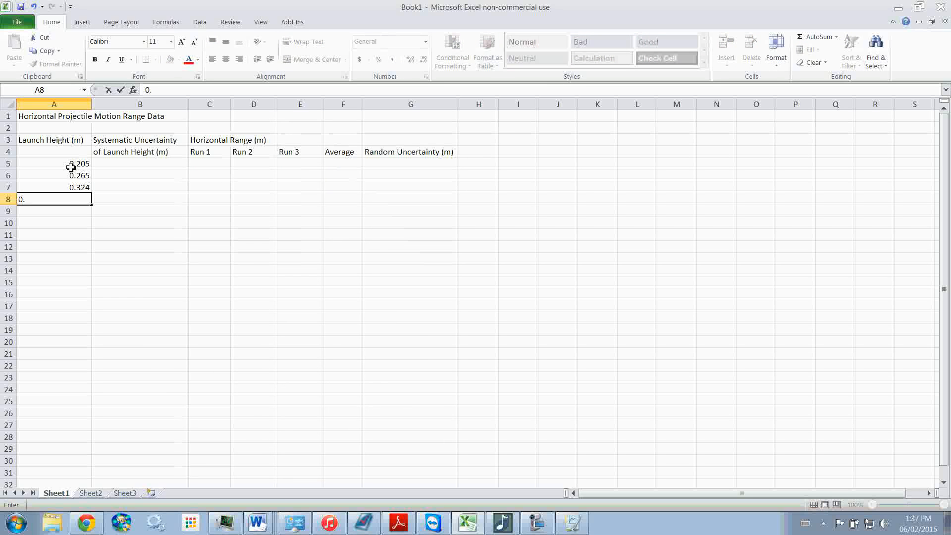
text(.384)
key(Return)
text(0)
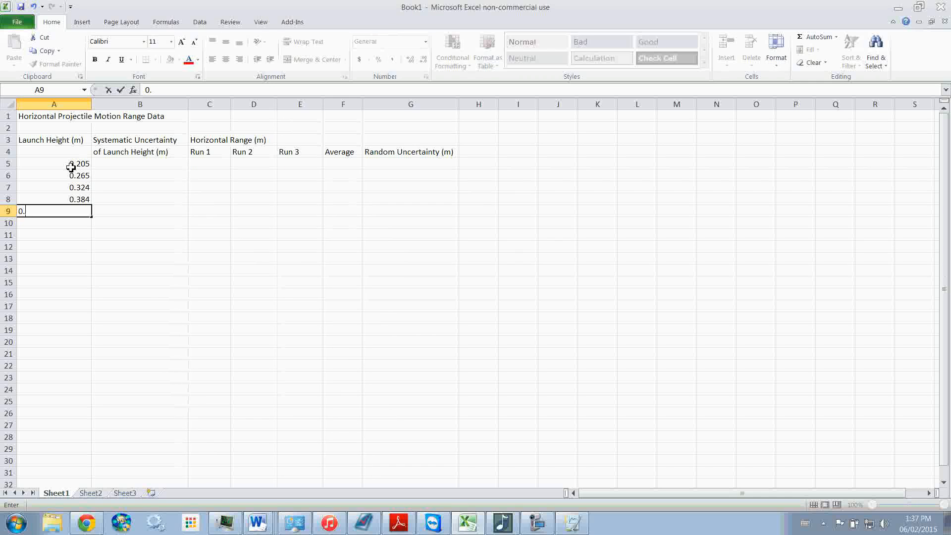
text(.451)
key(Return)
Enter 0.001 in cell B5 as the systematic uncertainty of the first launch height
key(Right)
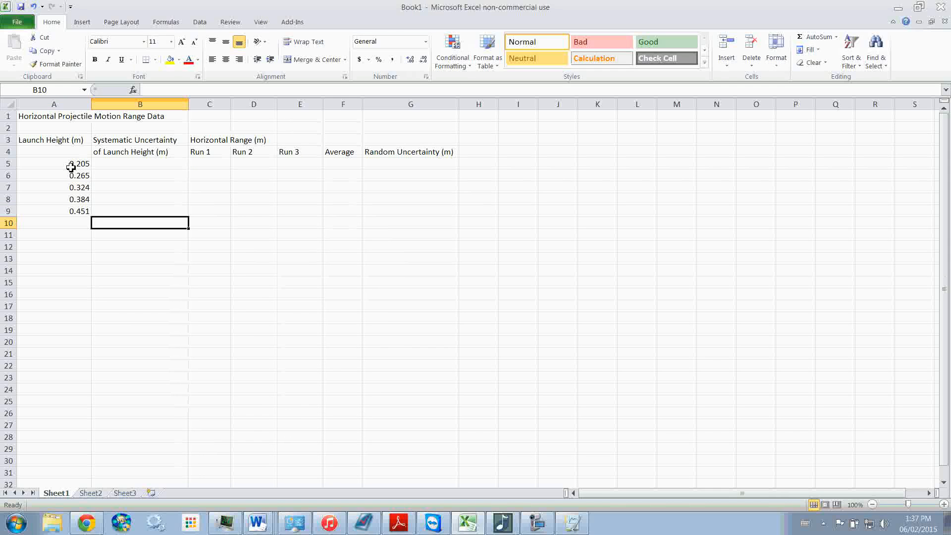
key(Up)
key(Up)
key(Up)
key(Up)
key(Up)
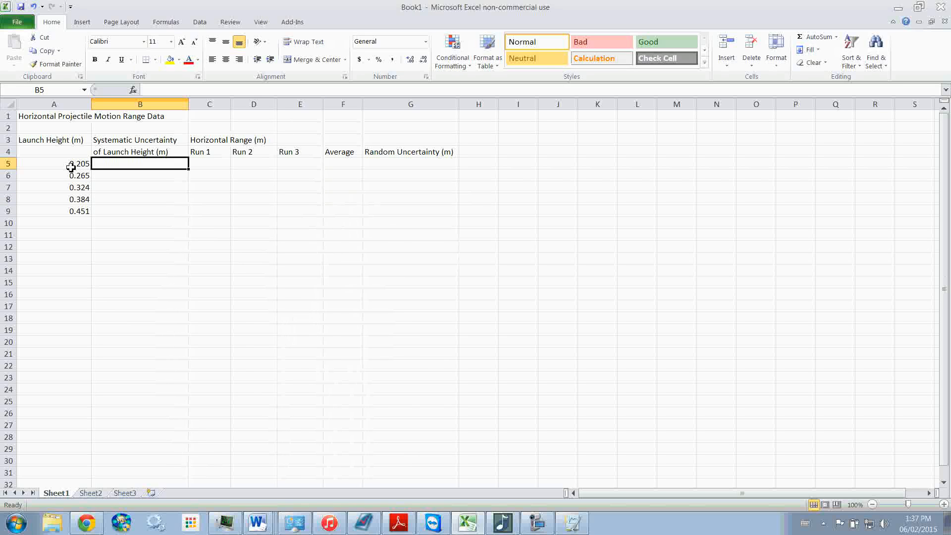
text(0)
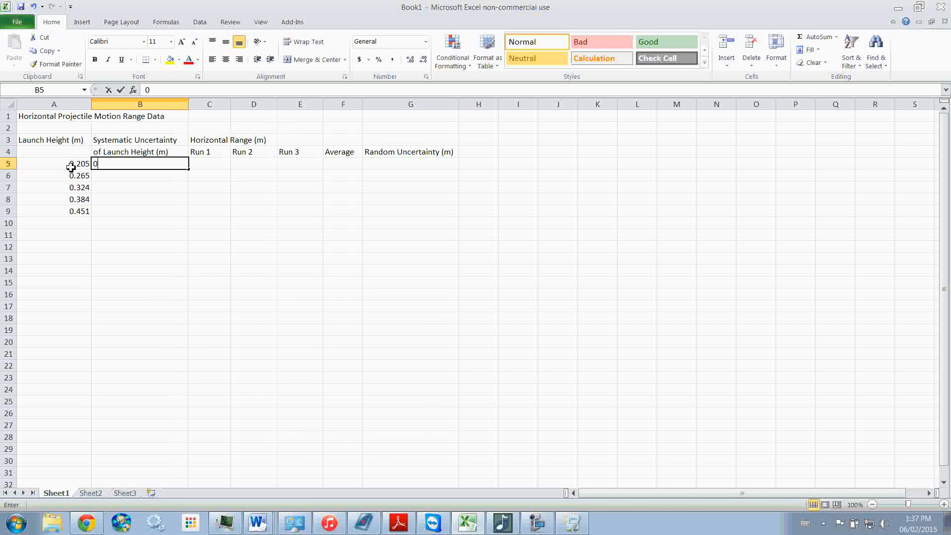
text(.001)
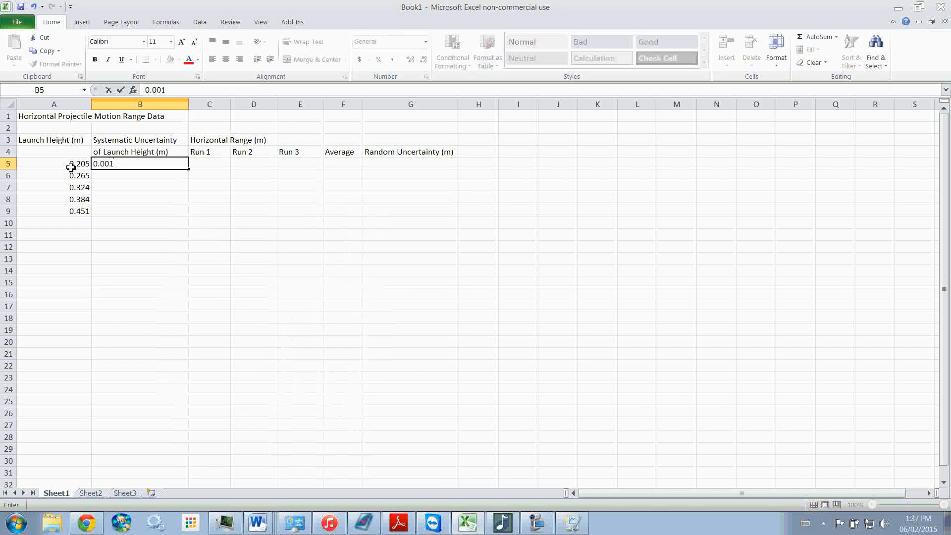
key(BackSpace)
text(0)
key(BackSpace)
text(1)
key(Return)
Copy the uncertainty in B5 to cells B6 through B9 for the other launch heights
key(Up)
key(ctrl+c)
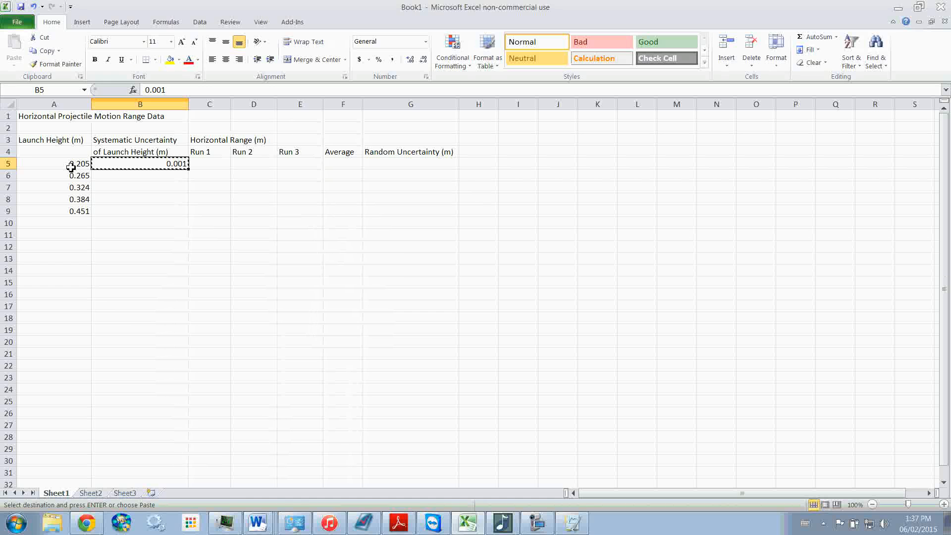
key(Down)
key(ctrl+v)
key(Down)
key(ctrl+v)
key(Down)
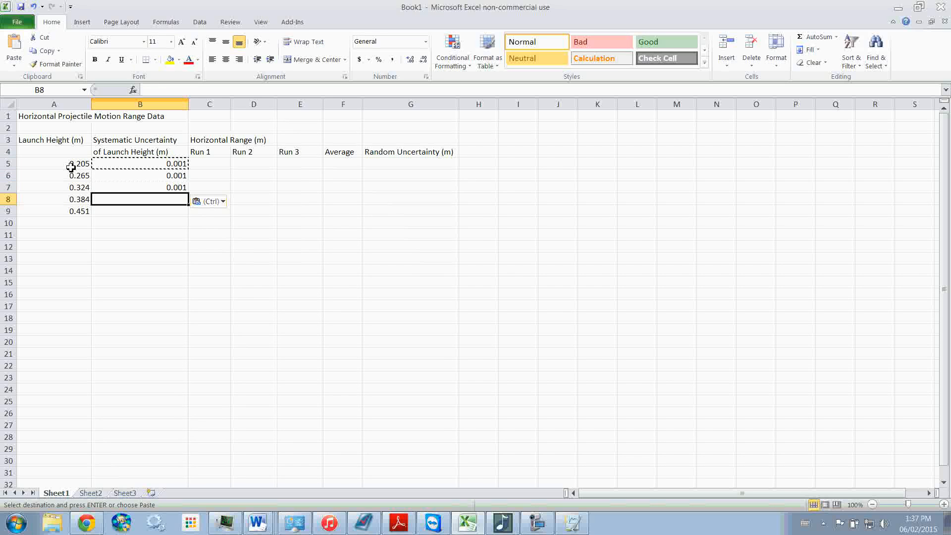
key(ctrl+v)
key(Down)
key(ctrl+v)
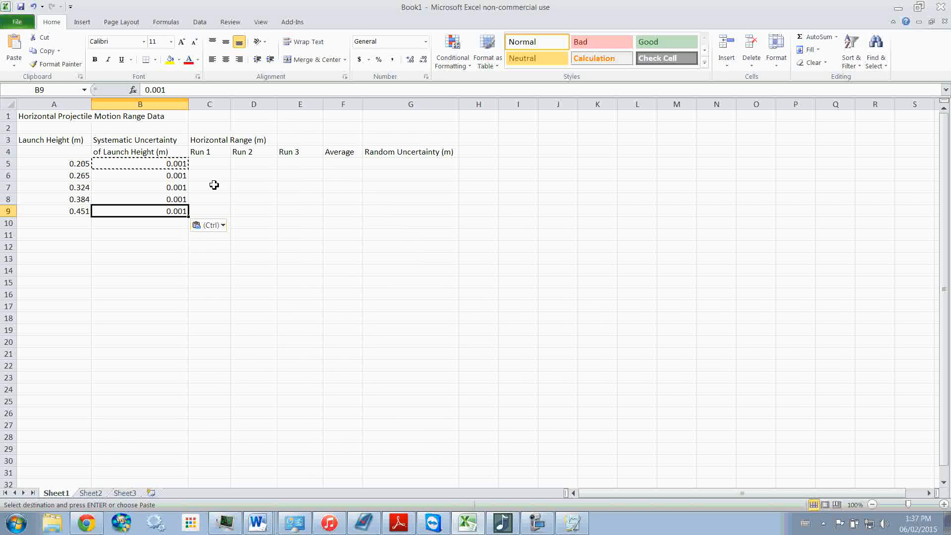
Enter the horizontal ranges for the 0.205 m launch height in C5 to E5: 0.397, 0.385 and 0.363
click(215, 164)
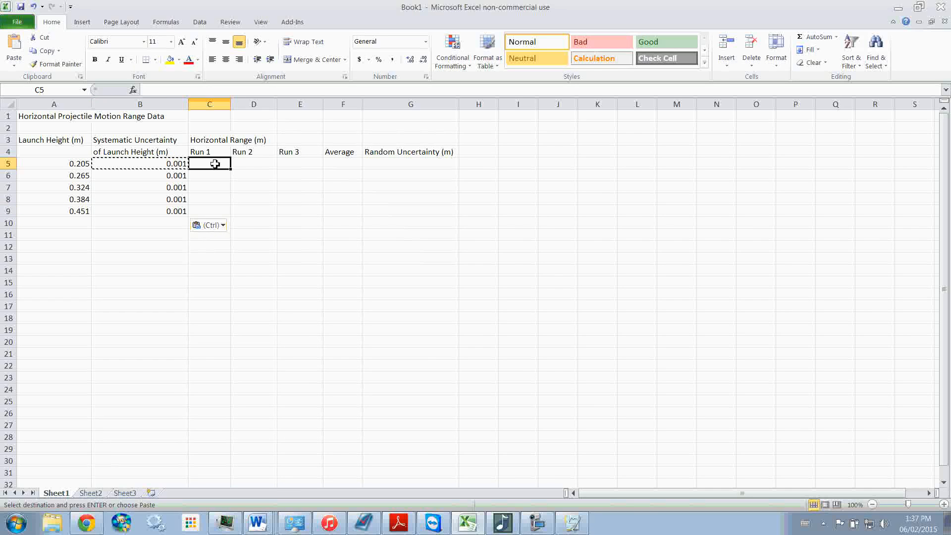
text(0.3)
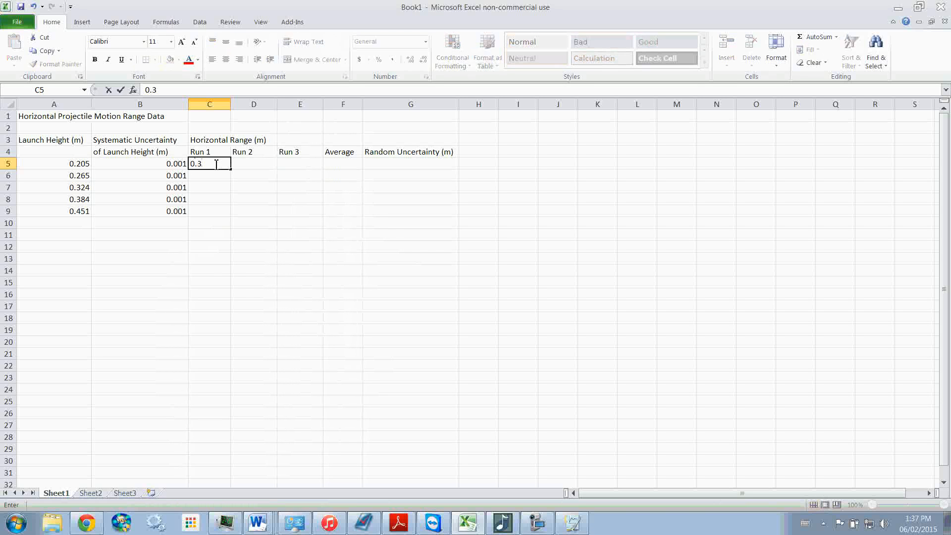
text(97)
key(Tab)
text(0.)
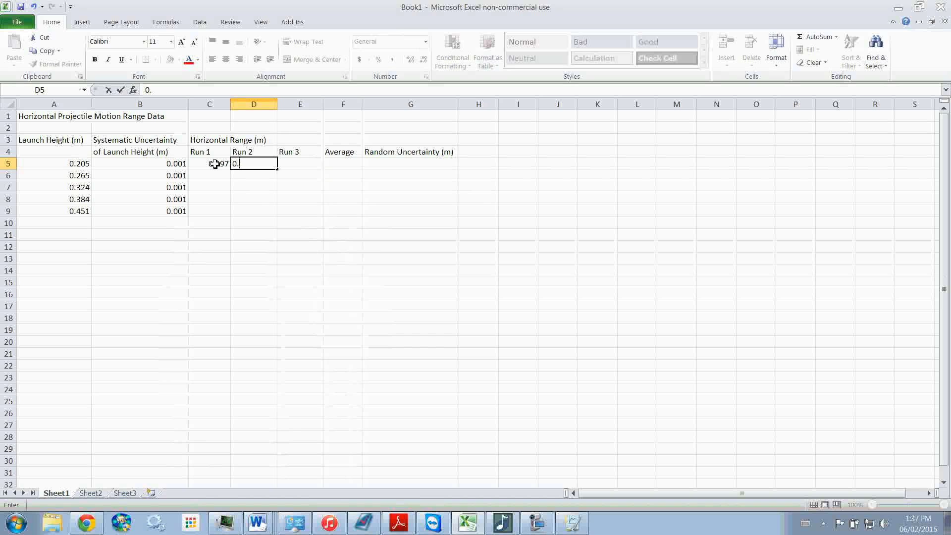
text(385)
key(Tab)
text(0.)
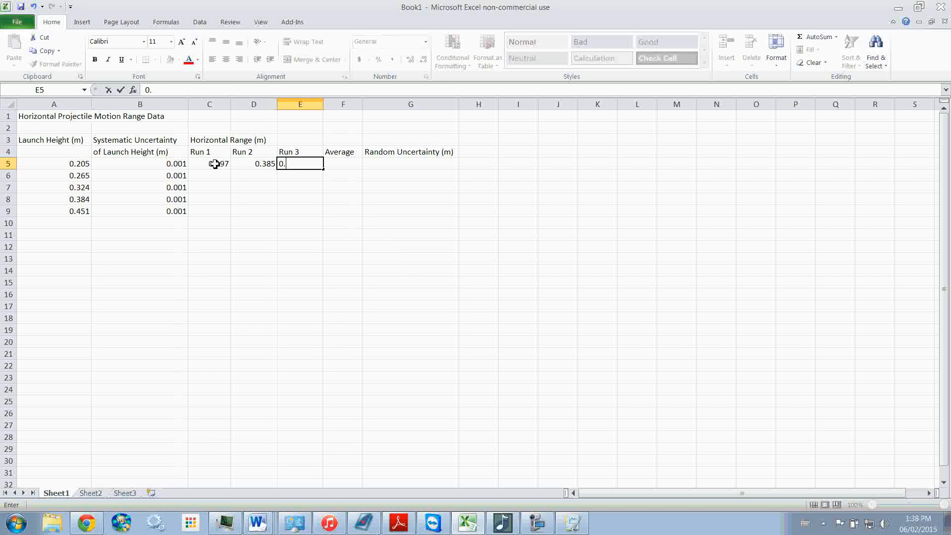
text(363)
key(Return)
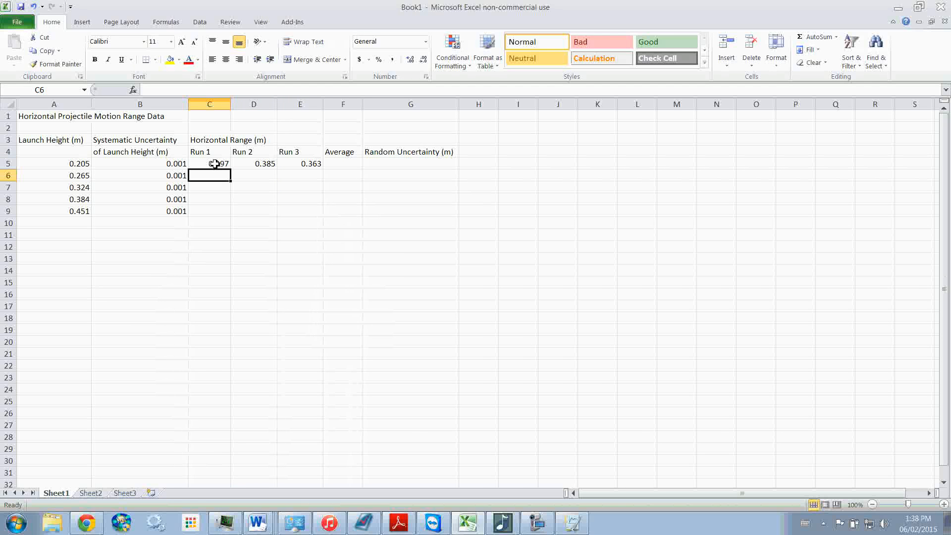
Enter the horizontal ranges for the 0.265 m launch height in C6 to E6: 0.369, 0.414 and 0.413
text(0.)
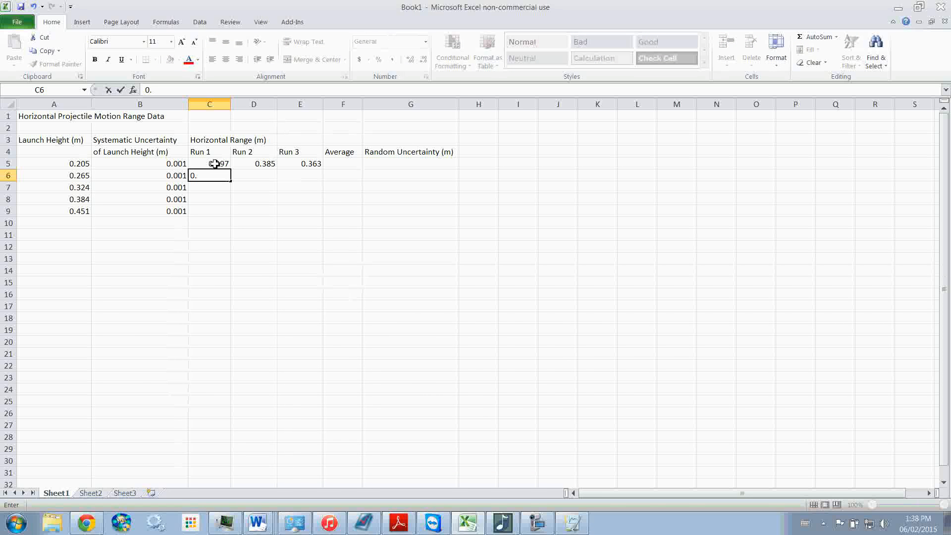
text(369)
key(Tab)
text(0)
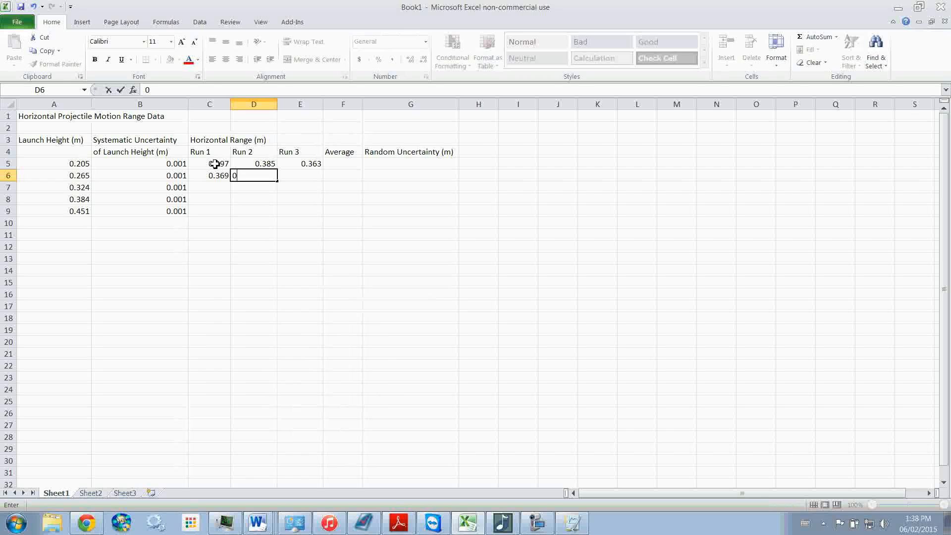
text(.414)
key(Tab)
text(0)
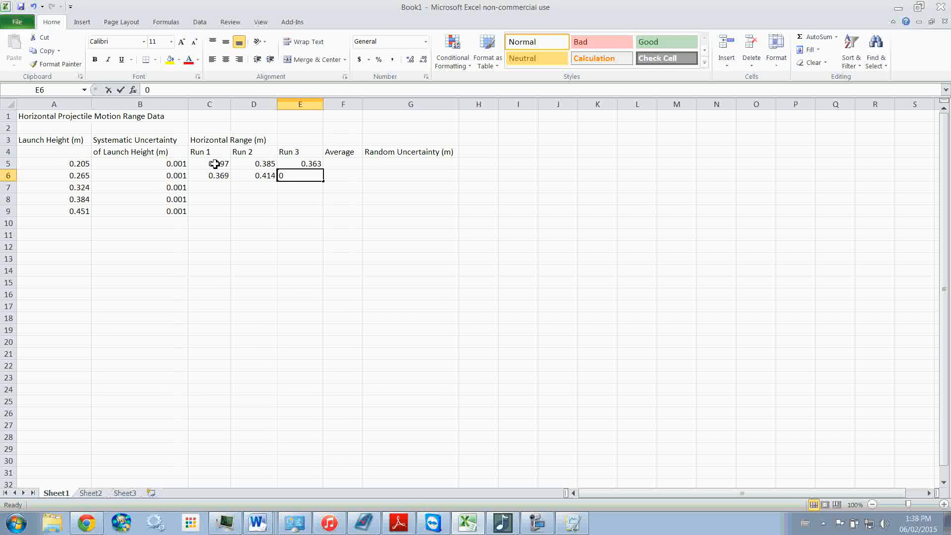
text(.)
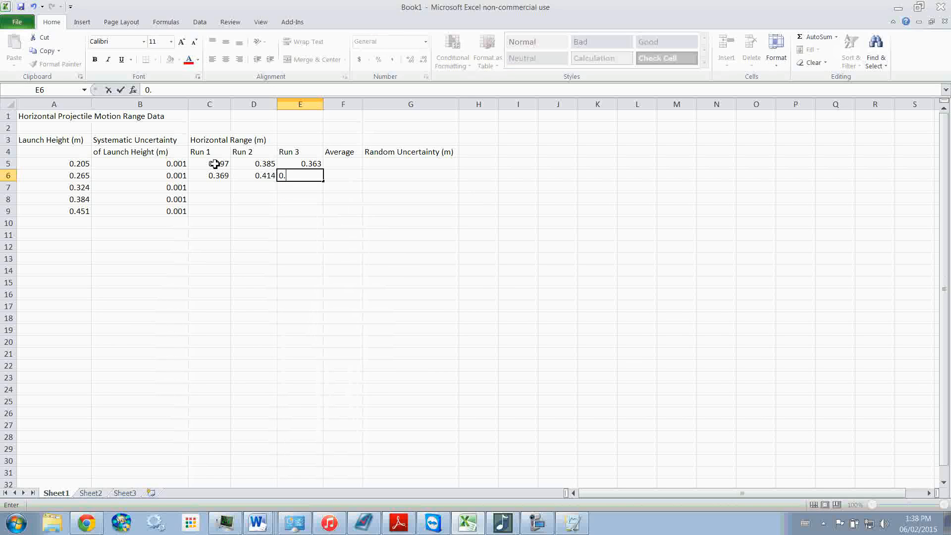
text(413)
key(Return)
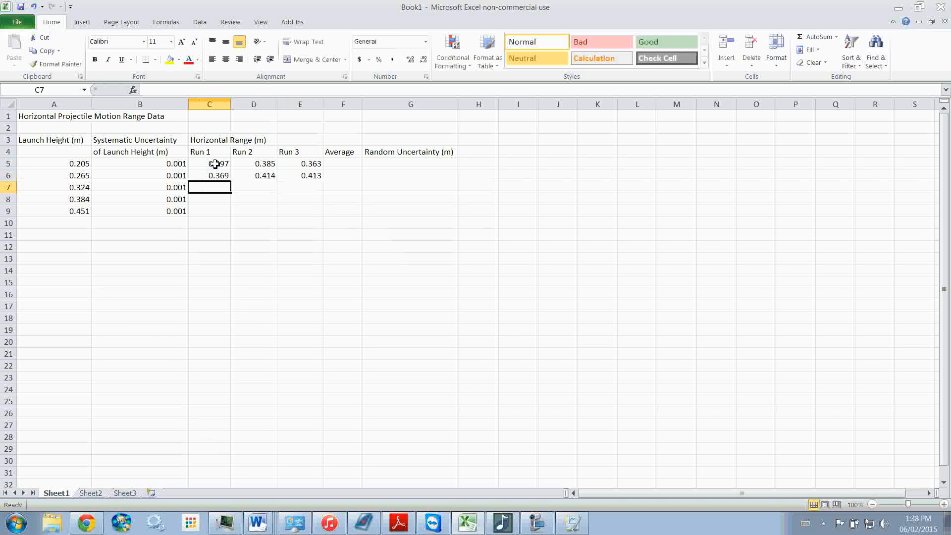
Enter the horizontal ranges for the 0.324 m launch height in C7 to E7: 0.463, 0.470 and 0.462
text(0.)
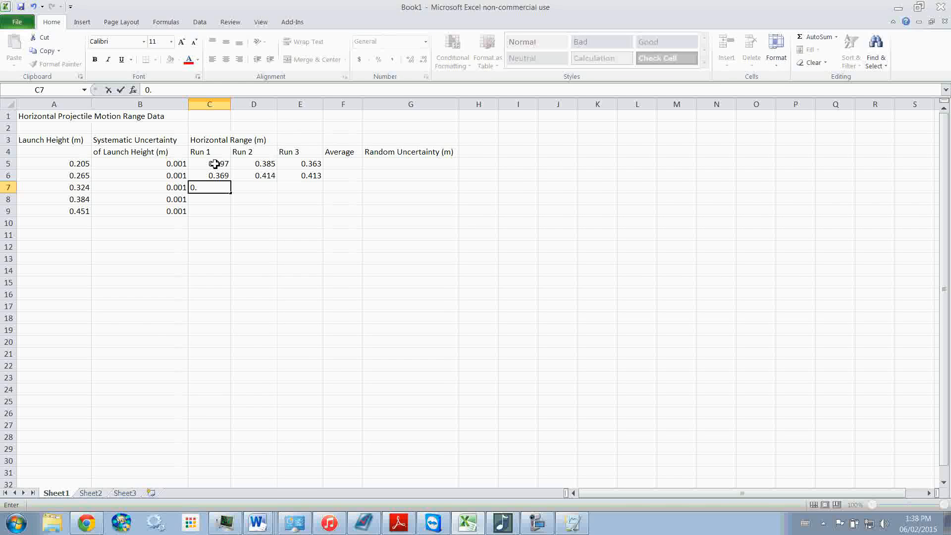
text(463)
key(Tab)
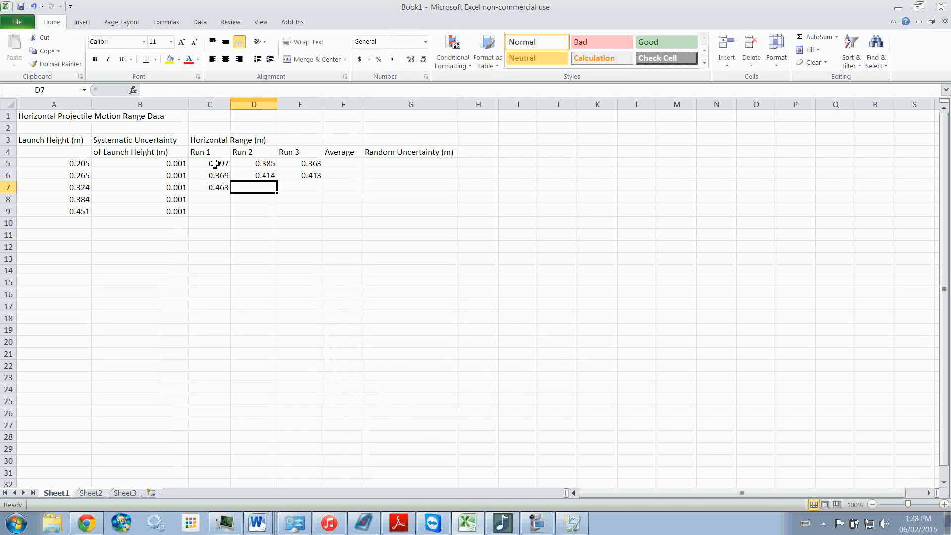
text(0.470)
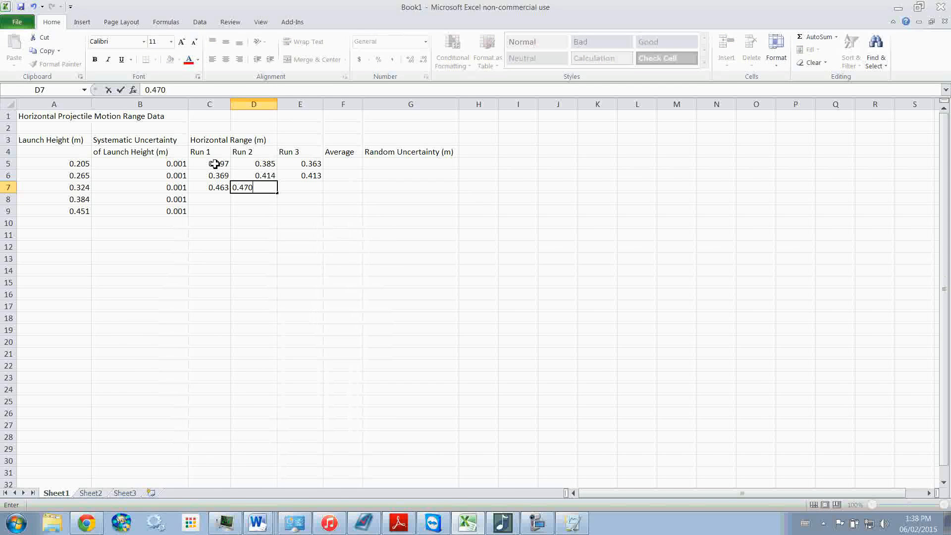
key(Tab)
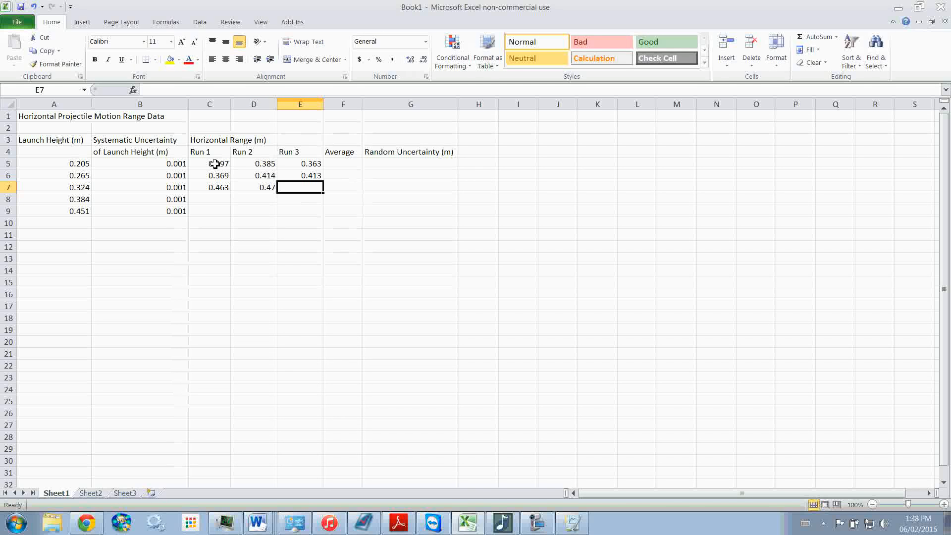
text(0.462)
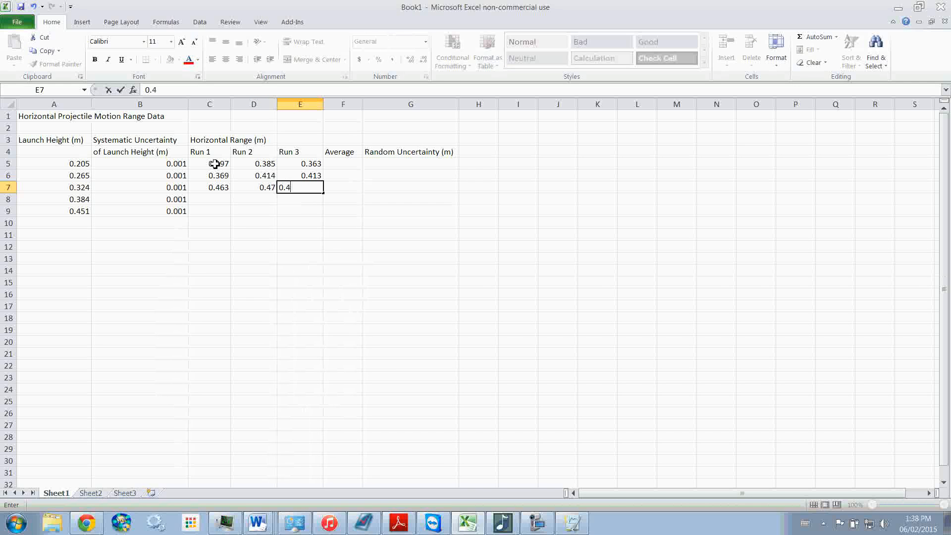
key(Return)
Enter the horizontal ranges for the 0.384 m launch height in C8 to E8: 0.672, 0.497 and 0.525
key(Left)
key(Left)
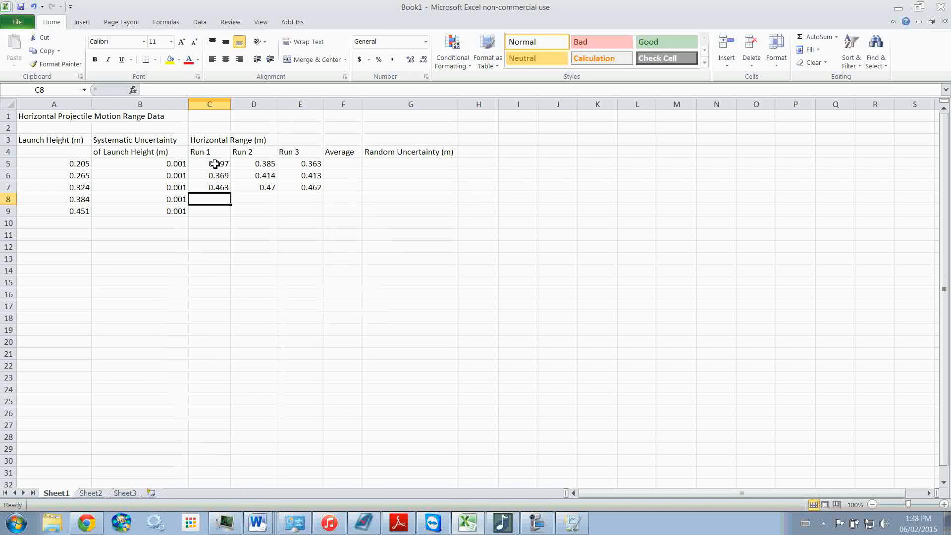
text(0)
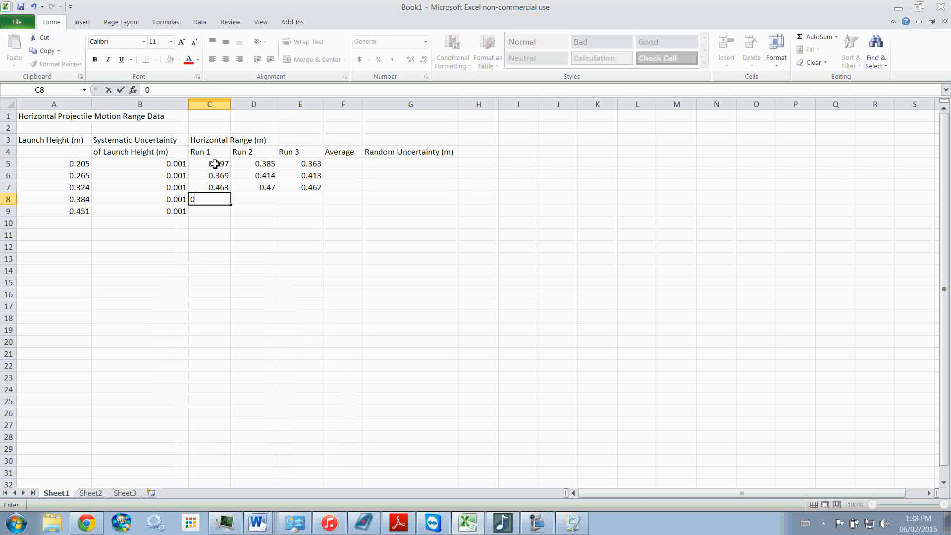
text(.672)
key(Tab)
text(0.)
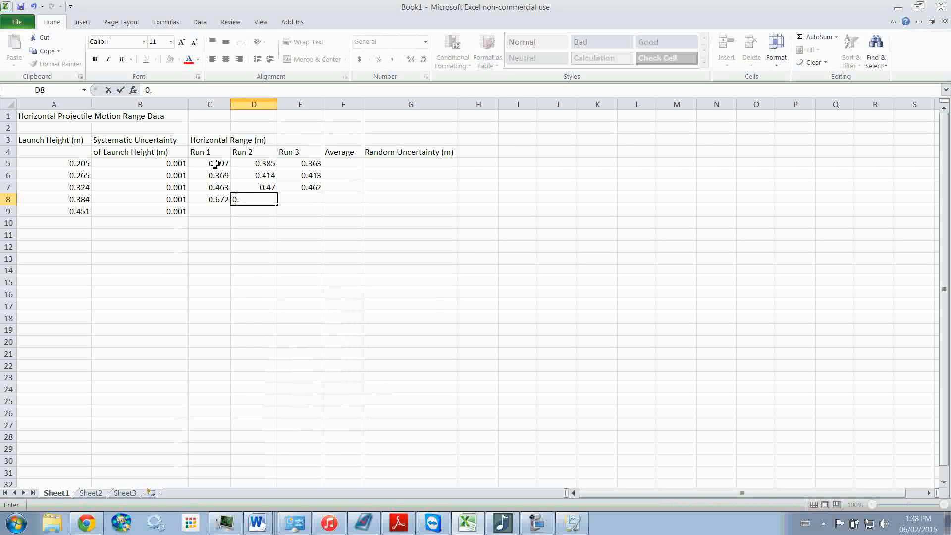
text(497)
key(Tab)
text(0.5)
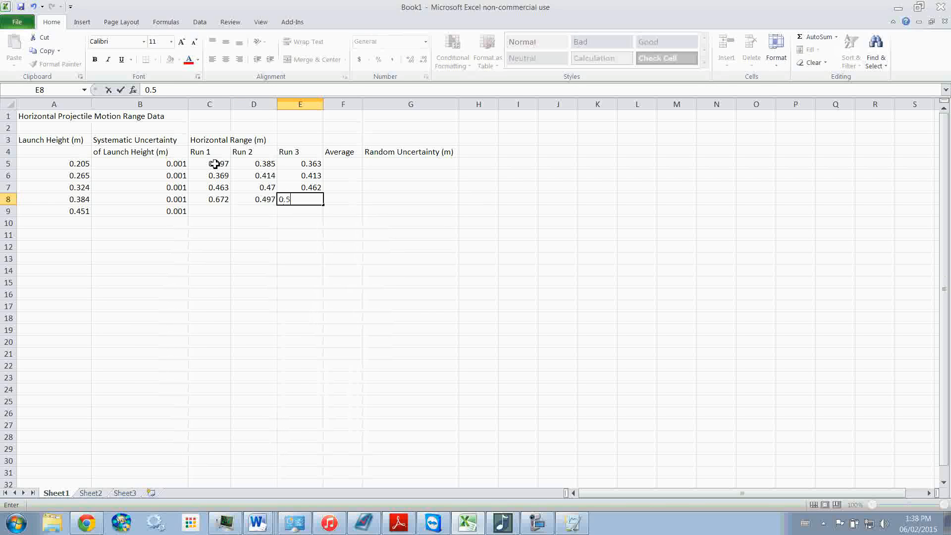
text(25)
key(Return)
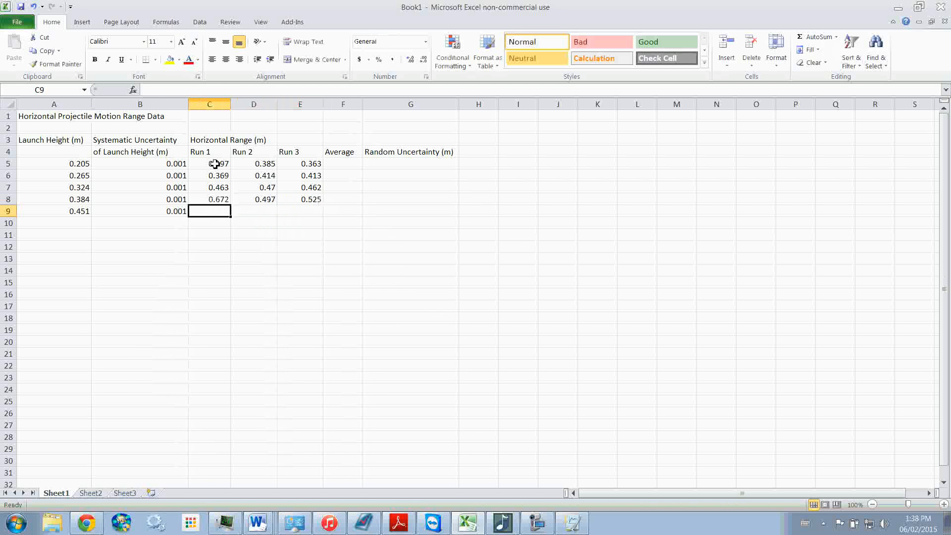
text(0)
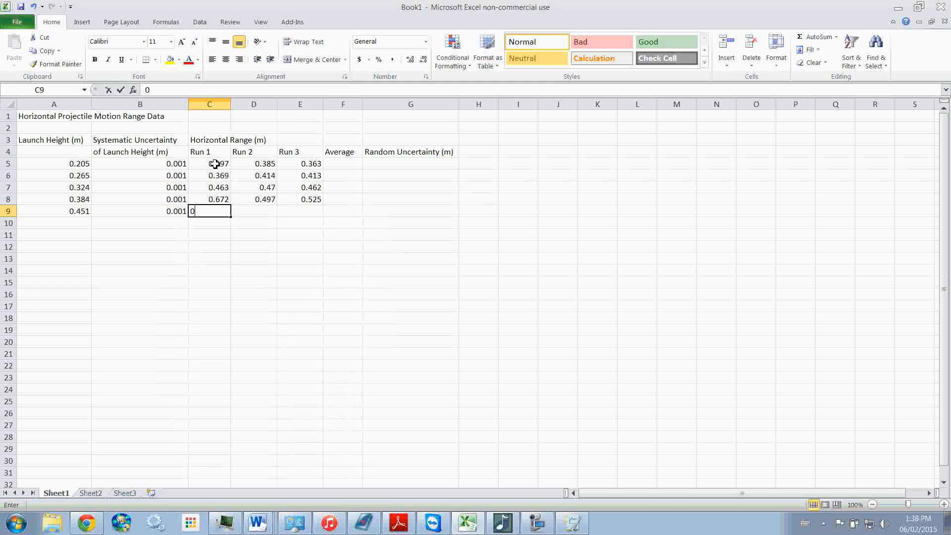
text(.363)
key(Tab)
text(0)
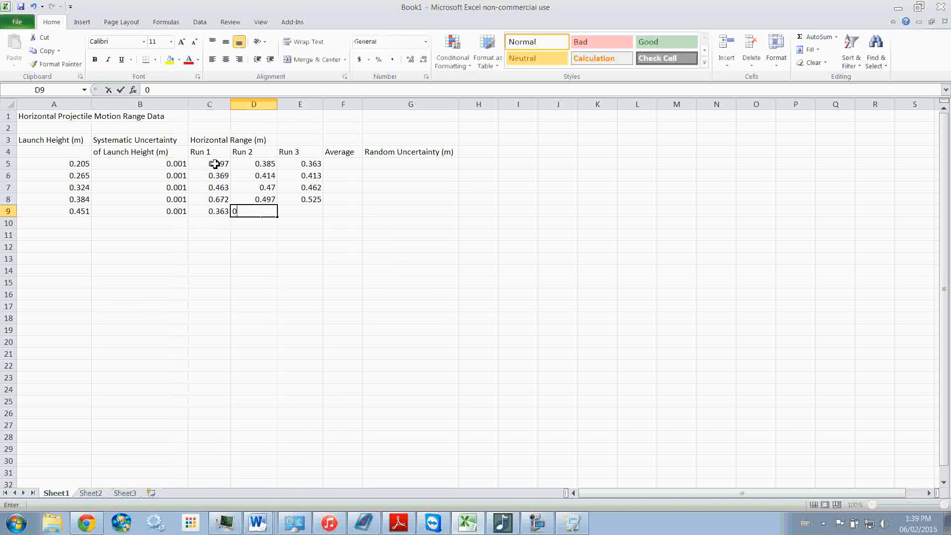
text(.)
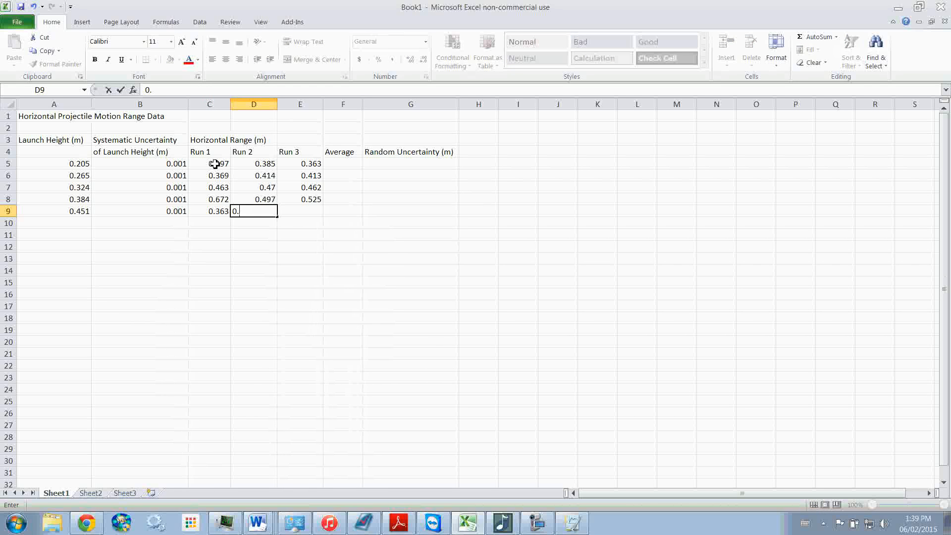
text(535)
key(Tab)
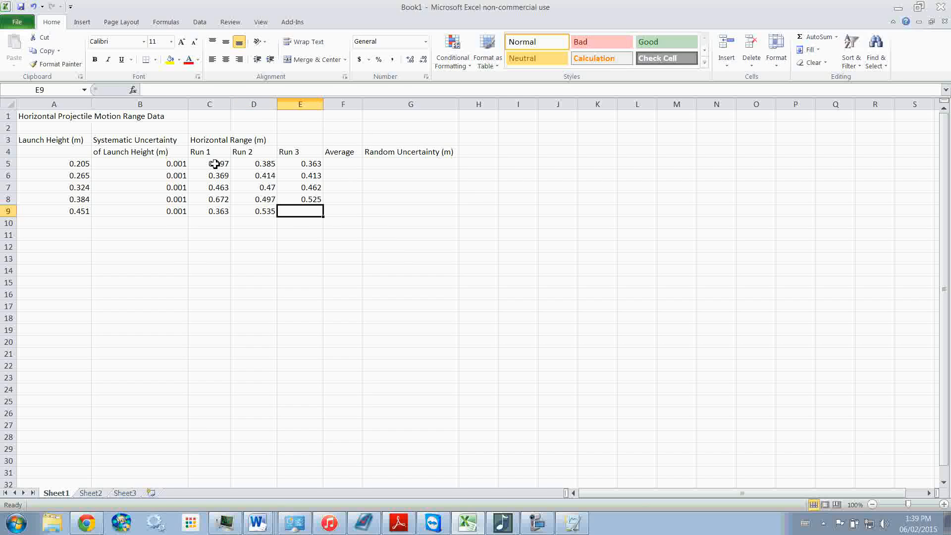
key(Left)
key(Left)
key(Delete)
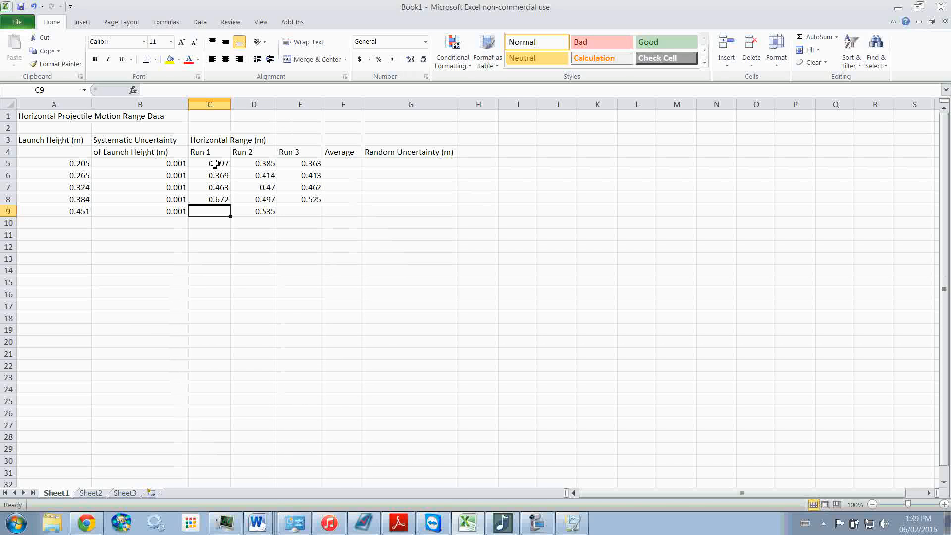
Enter the horizontal ranges for the 0.451 m launch height in C9 to E9: 0.535, 0.534 and 0.505
text(0.535)
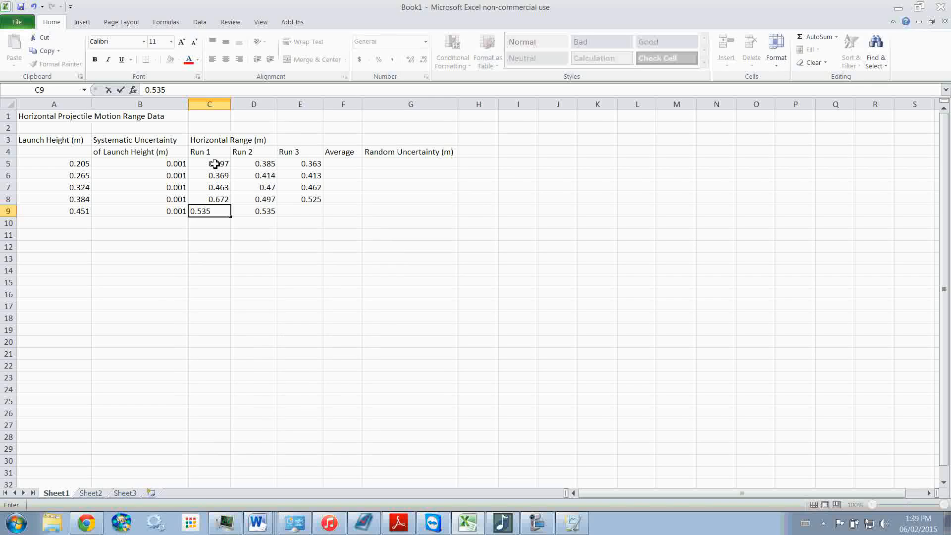
key(Tab)
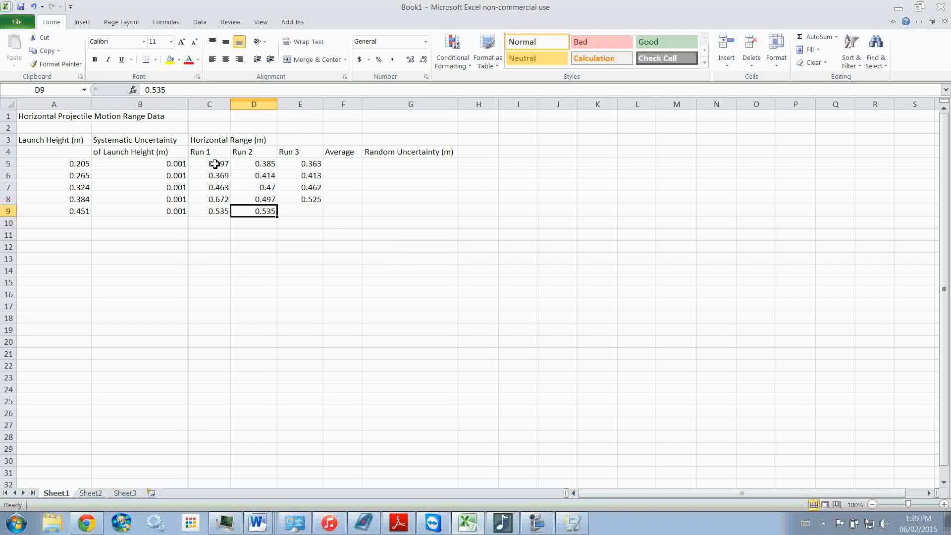
text(0)
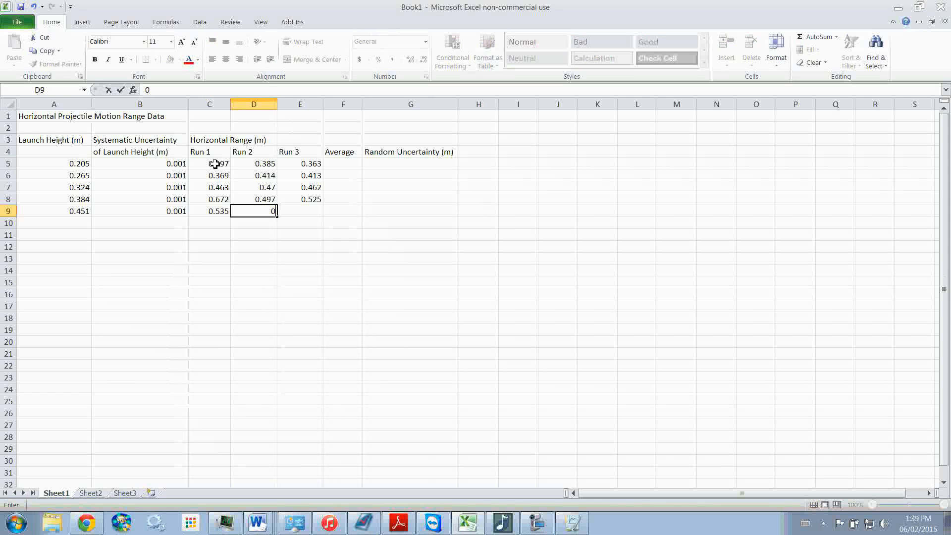
text(.534)
key(Tab)
text(0.)
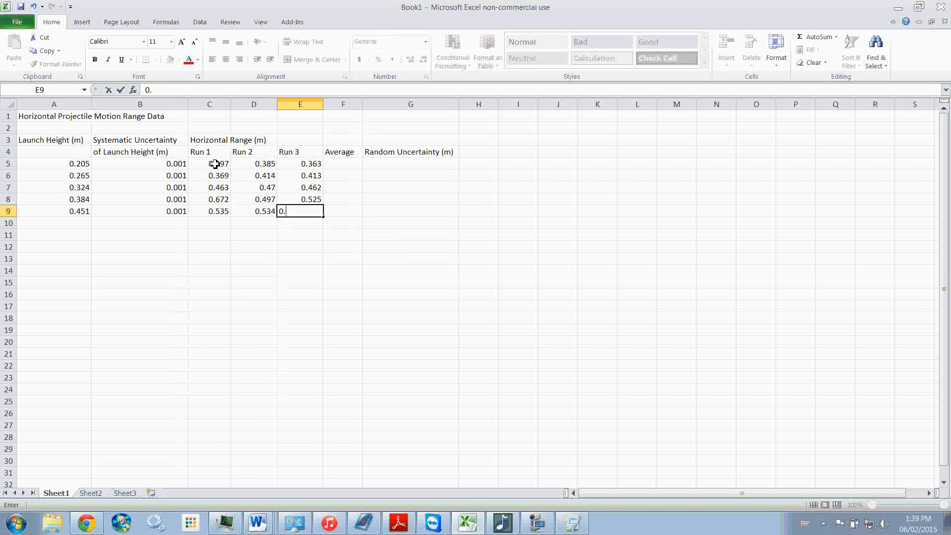
text(505)
key(Return)
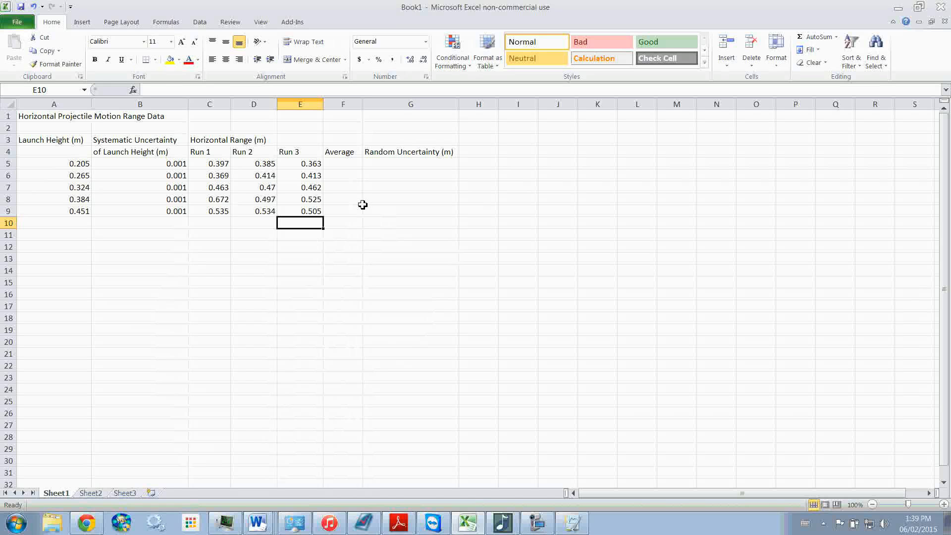
Format the Run 2 range for the 0.324 m launch height in D7 to show three decimal places
click(270, 190)
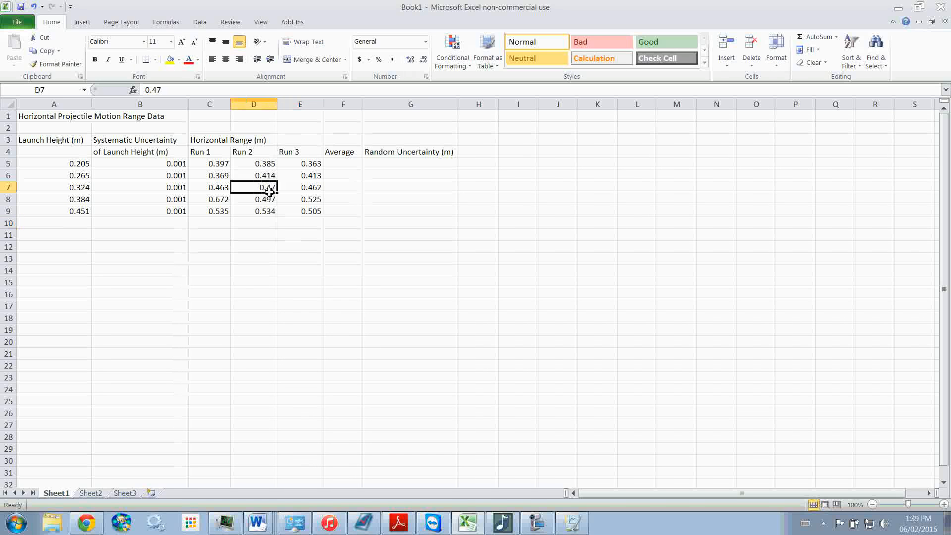
click(410, 61)
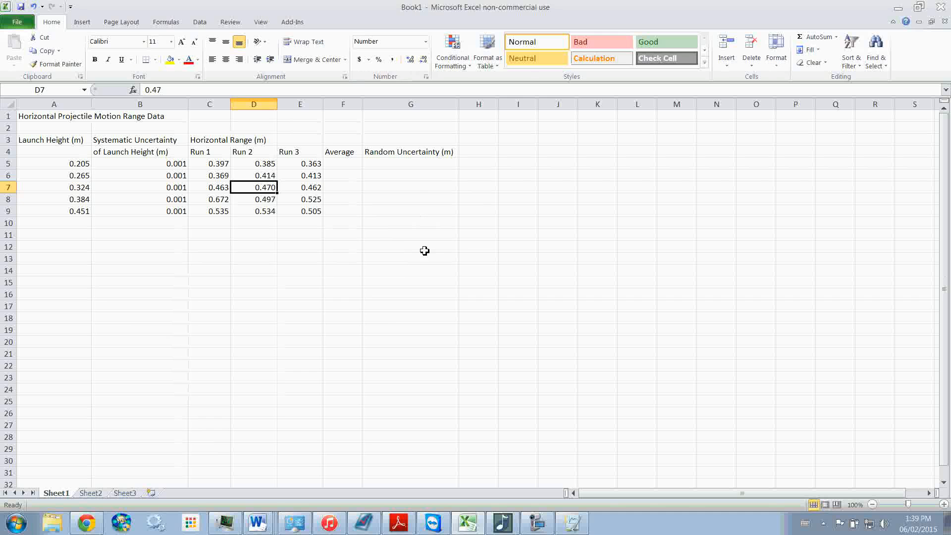
click(321, 201)
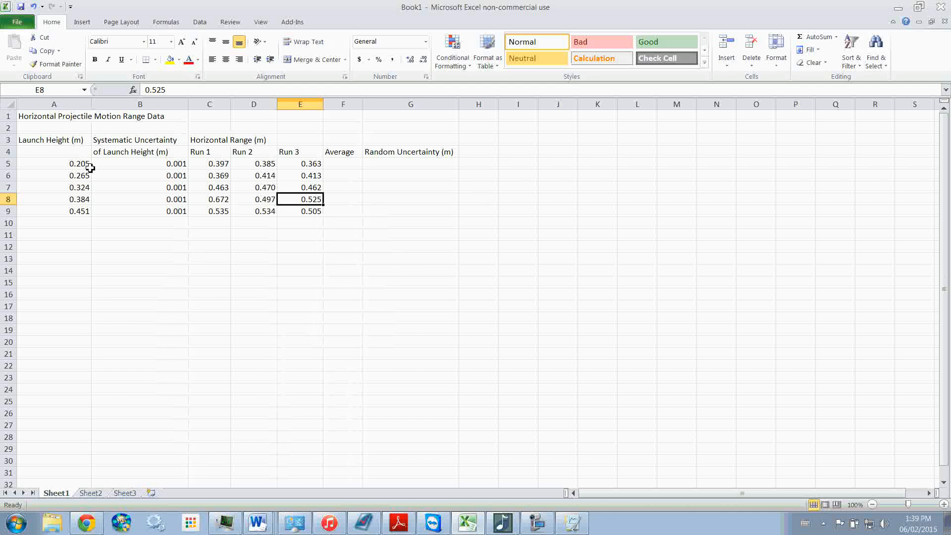
click(211, 164)
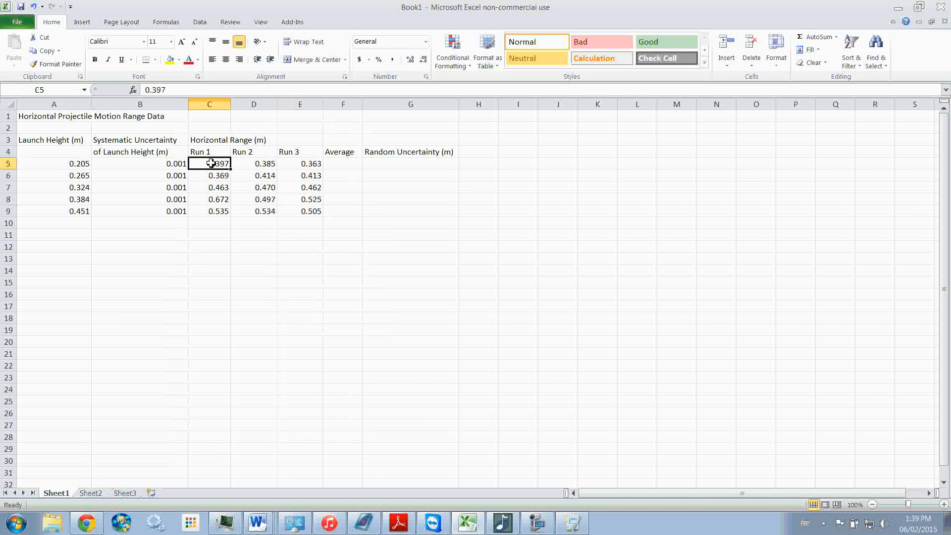
click(74, 165)
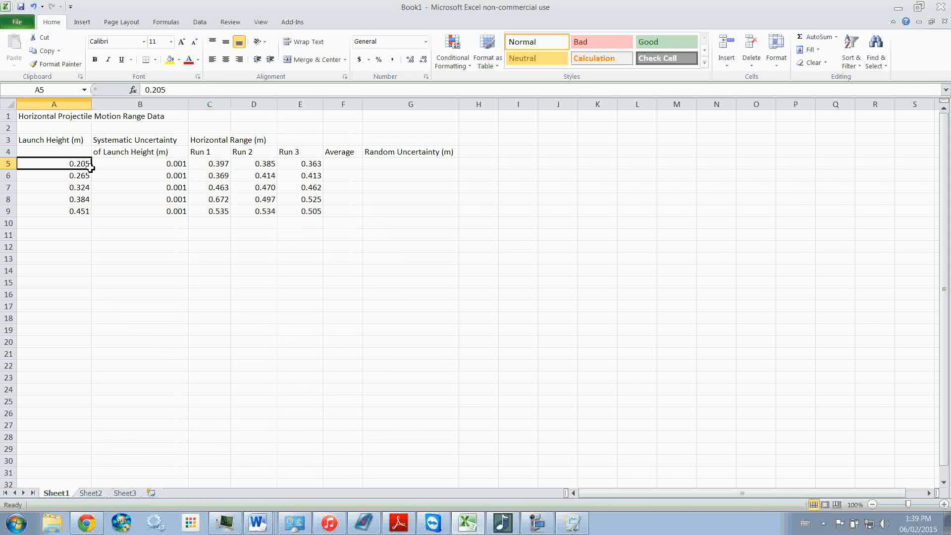
click(214, 164)
drag(212, 165, 292, 207)
click(292, 207)
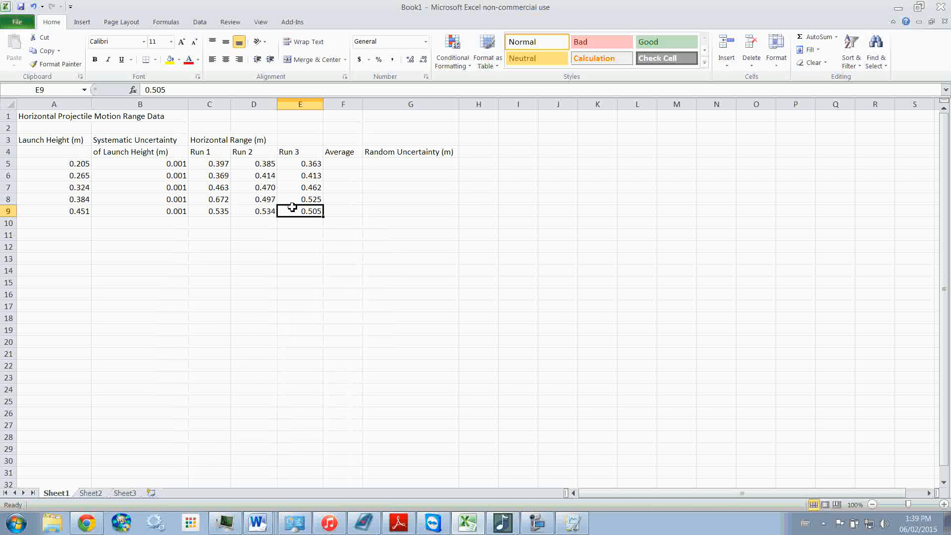
key(Right)
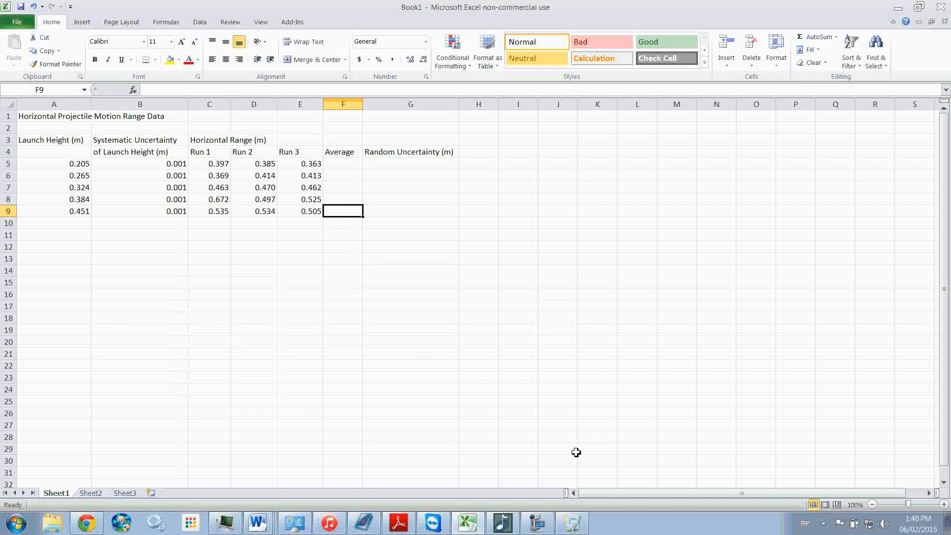
click(543, 526)
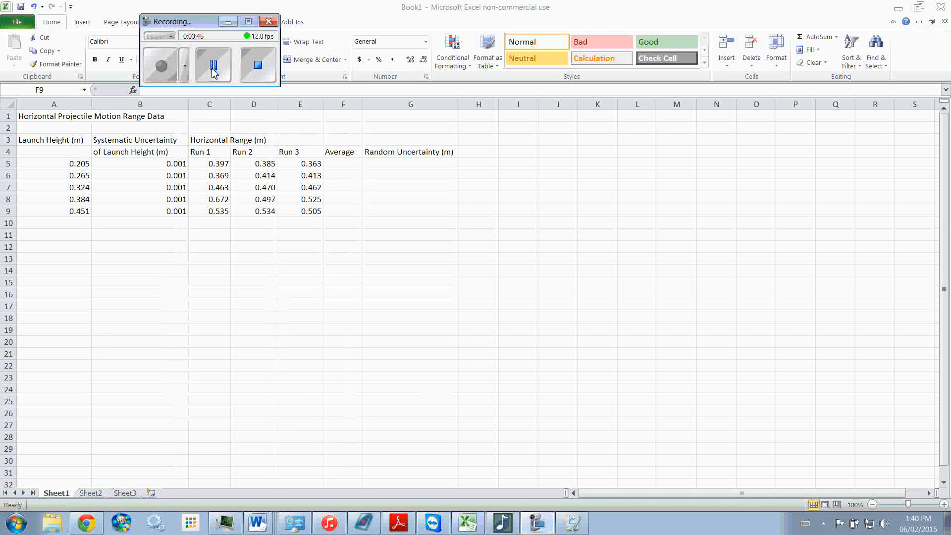
click(397, 17)
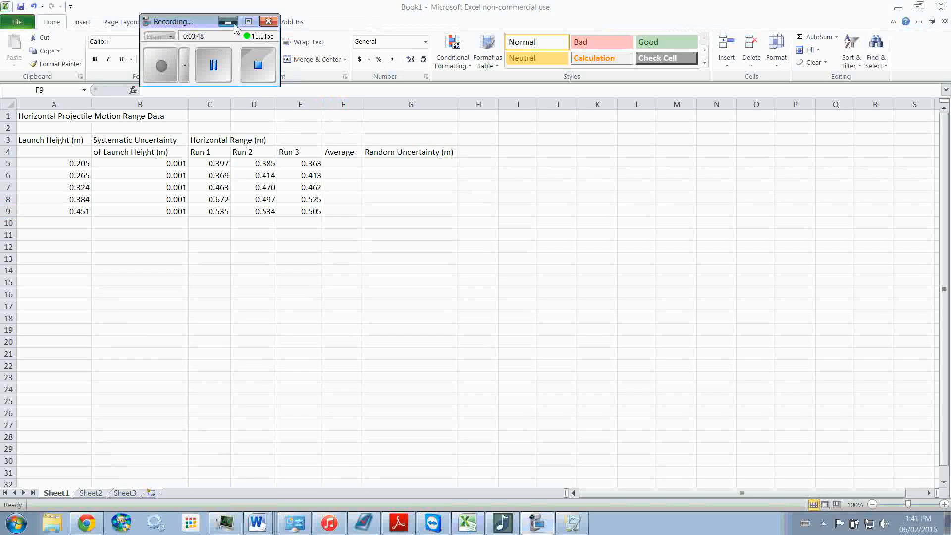
Calculate the average range in F5 with the formula =AVERAGE(C5:E5) and autofit the width of column F
click(342, 167)
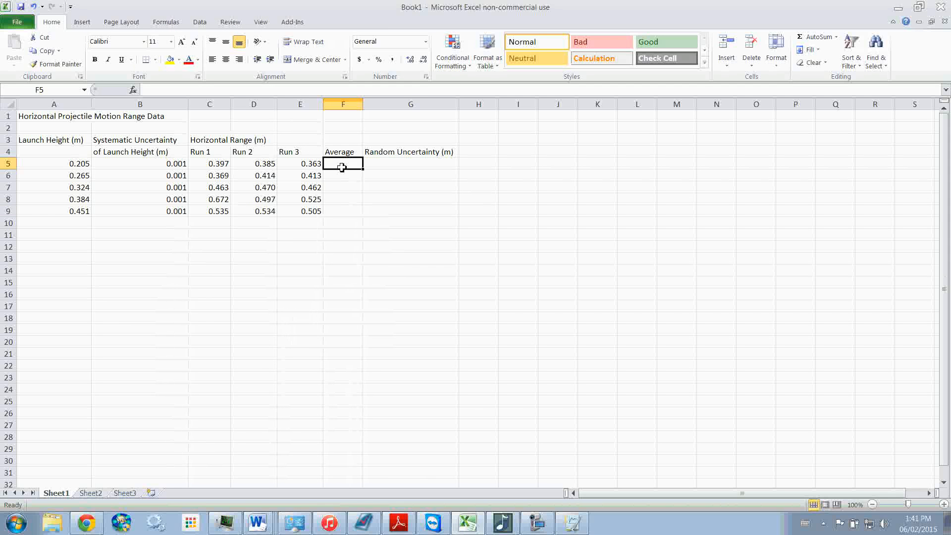
text(=average)
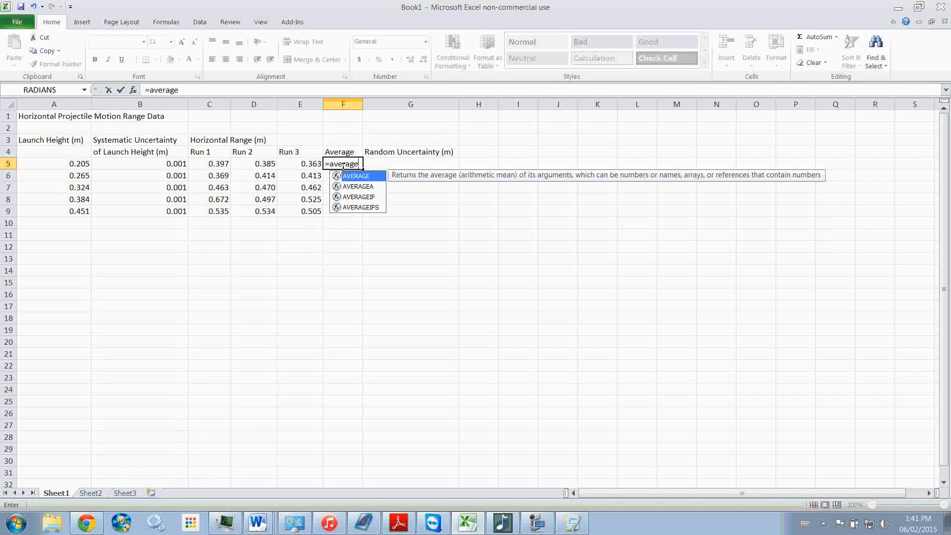
text(()
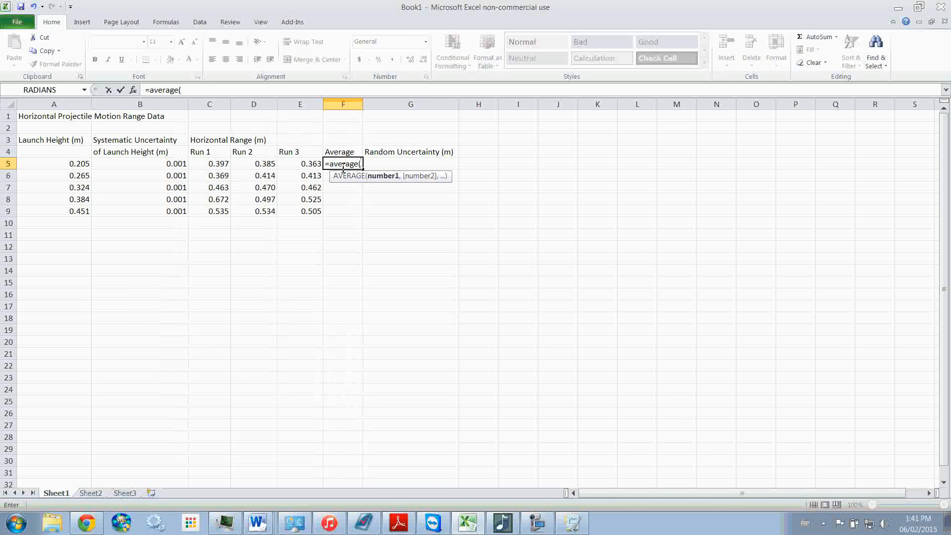
drag(217, 164, 289, 166)
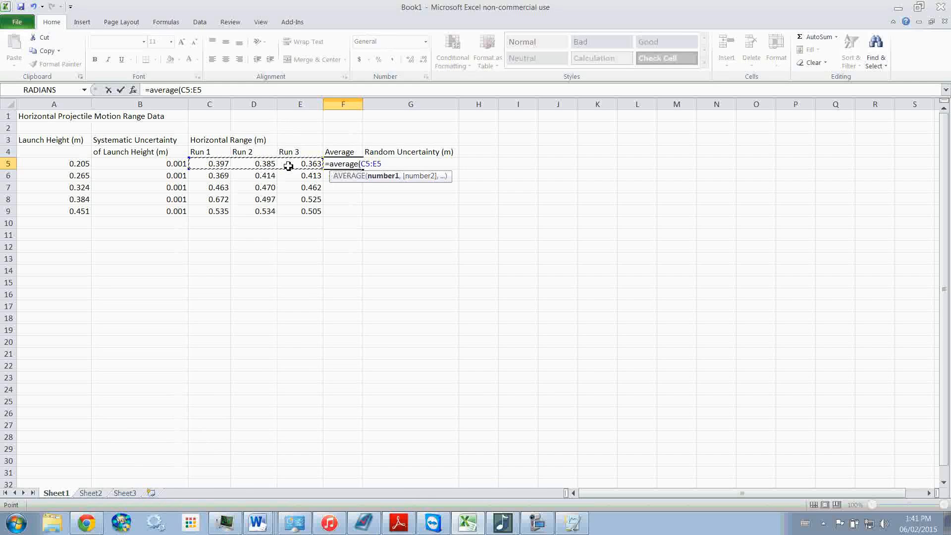
text())
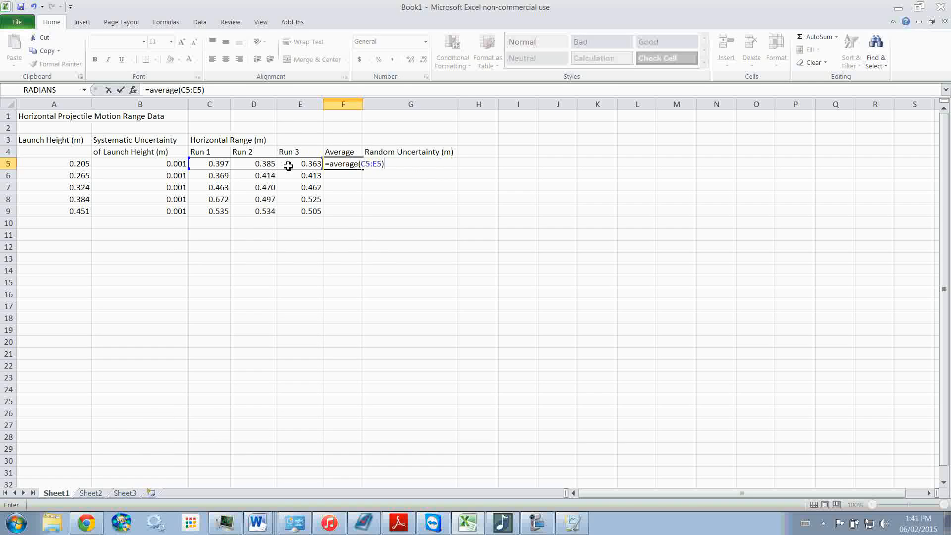
key(Return)
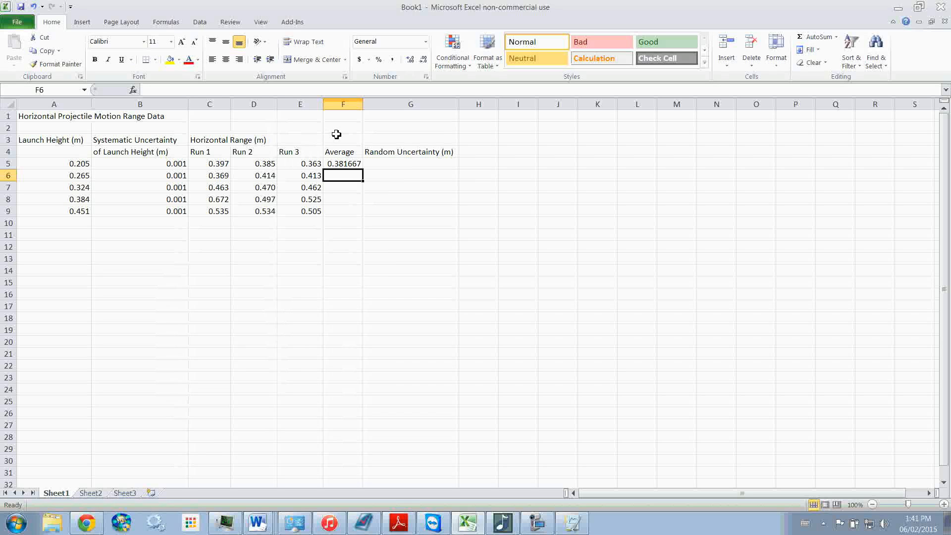
double_click(364, 105)
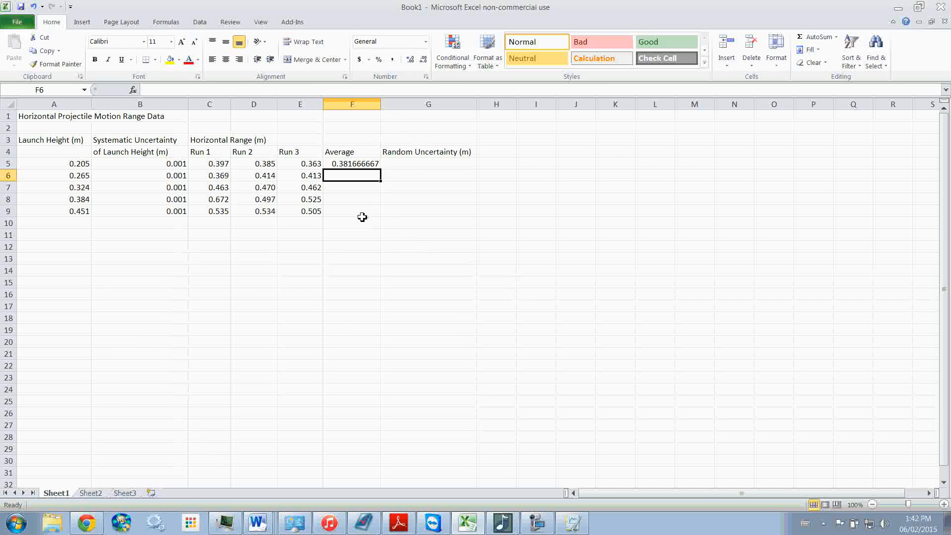
Fill the average formula from F5 down to F9 and format F5:F9 to show three decimal places
click(347, 165)
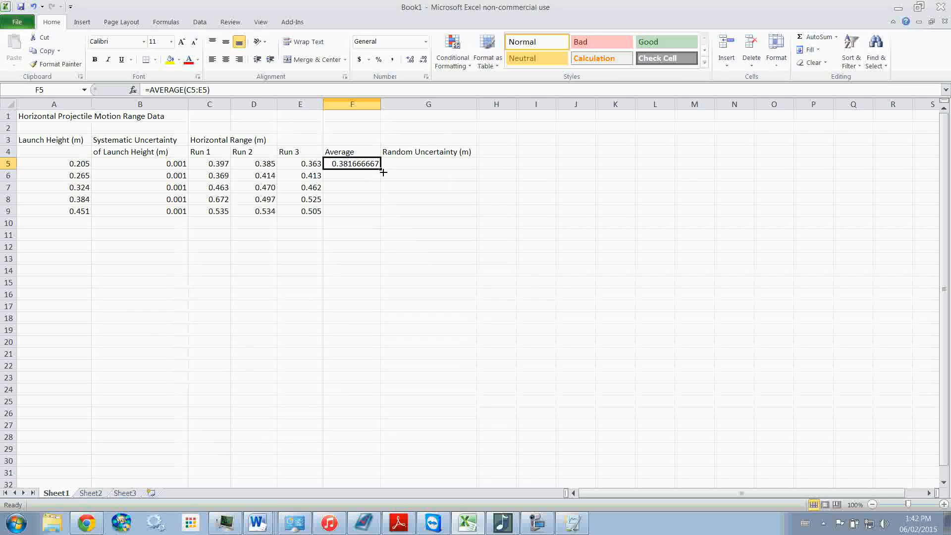
drag(379, 169, 382, 216)
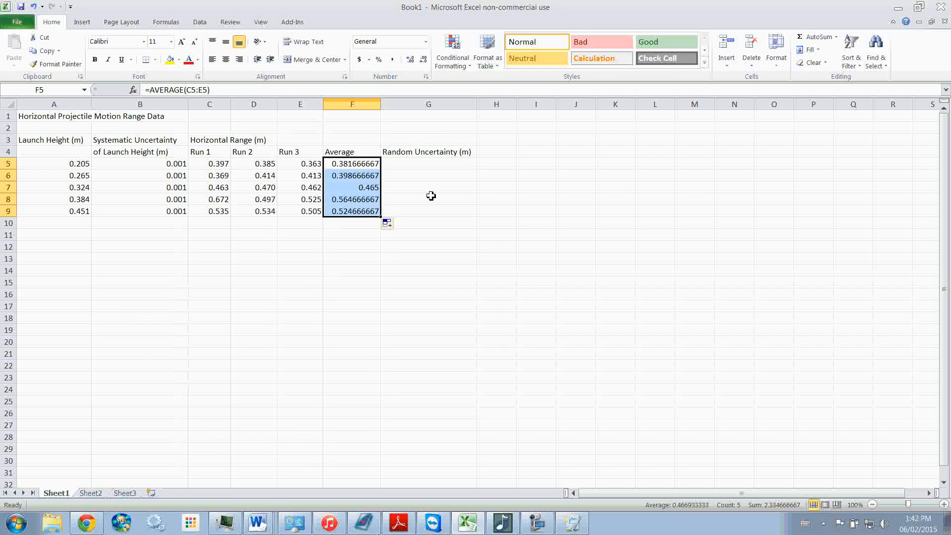
click(424, 60)
click(424, 61)
click(424, 61)
click(424, 61)
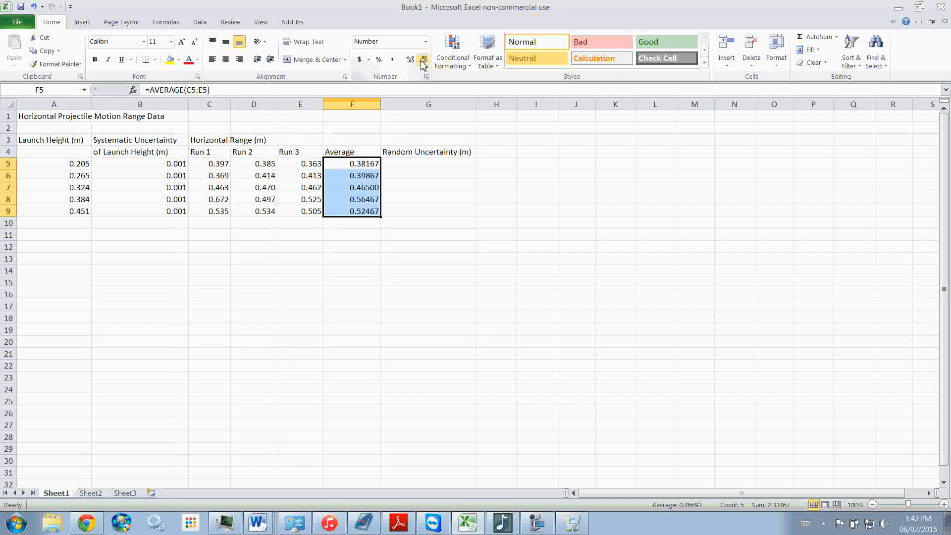
click(424, 61)
click(423, 61)
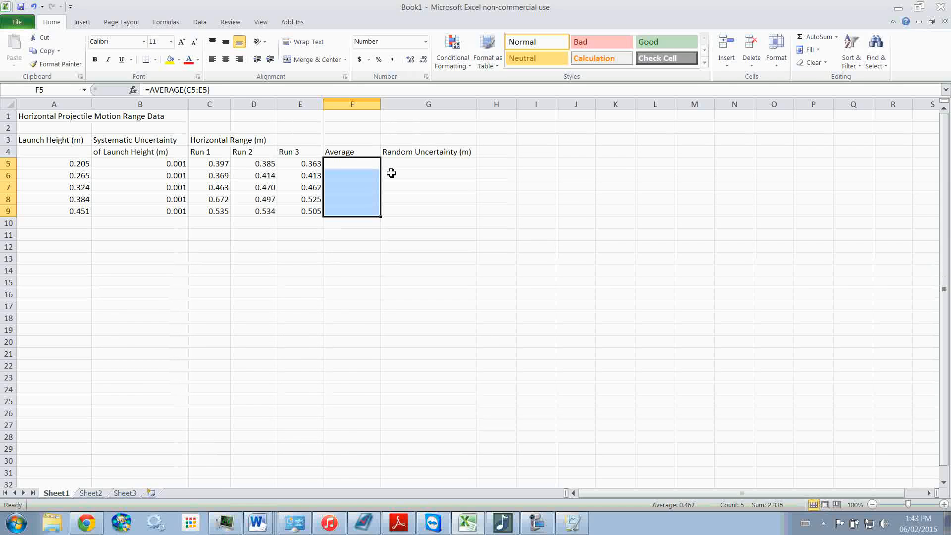
Re-enter the formula =AVERAGE(C5:E5) in the emptied cell F5
click(392, 173)
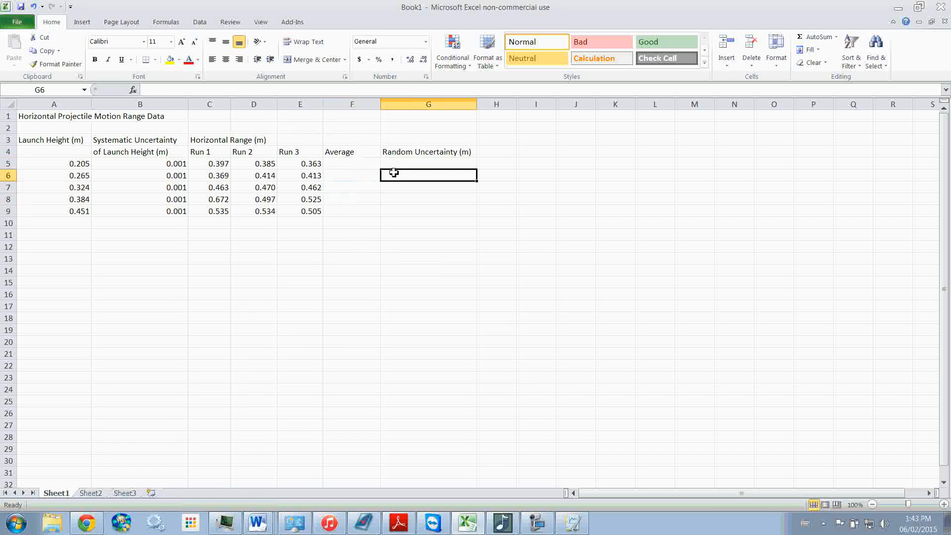
click(359, 163)
text(=avera)
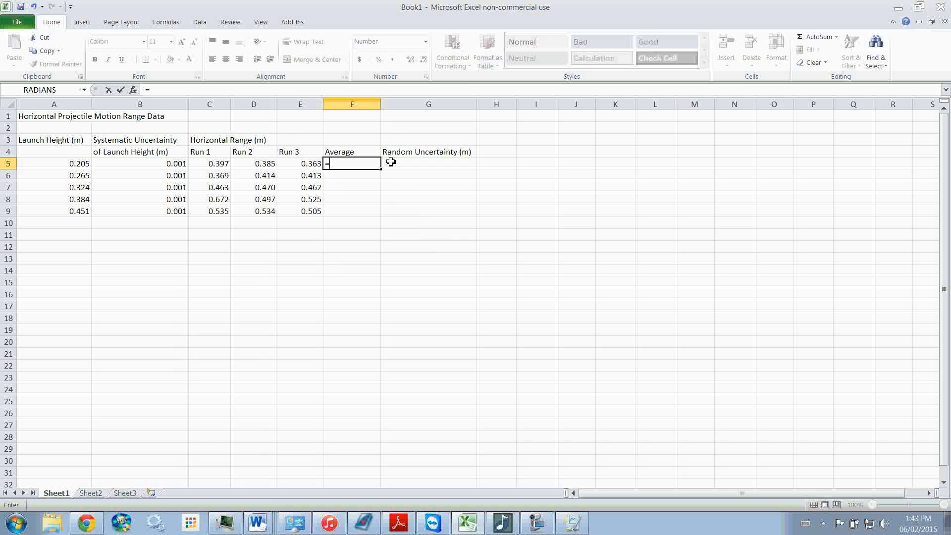
text(ge()
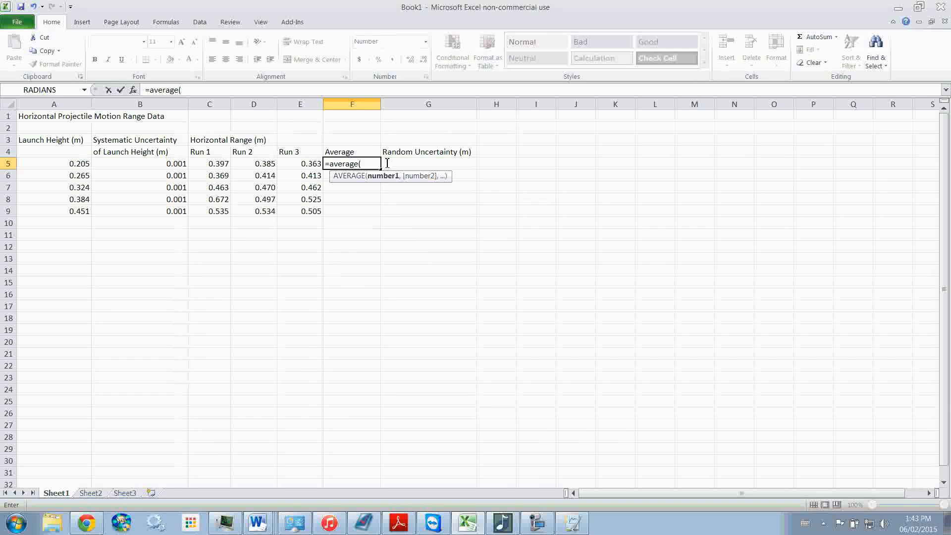
drag(218, 165, 304, 164)
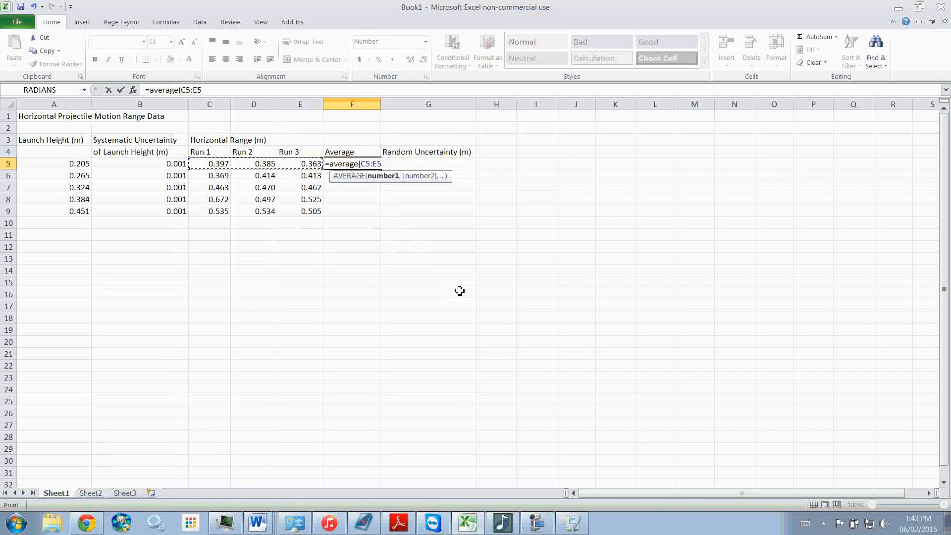
text())
key(Return)
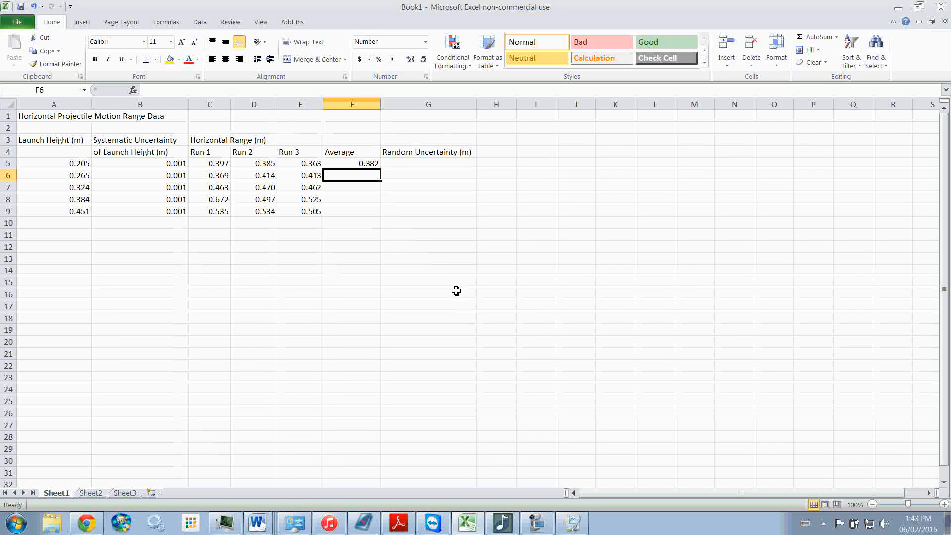
Fill the average range formula from F5 down through F9
click(374, 164)
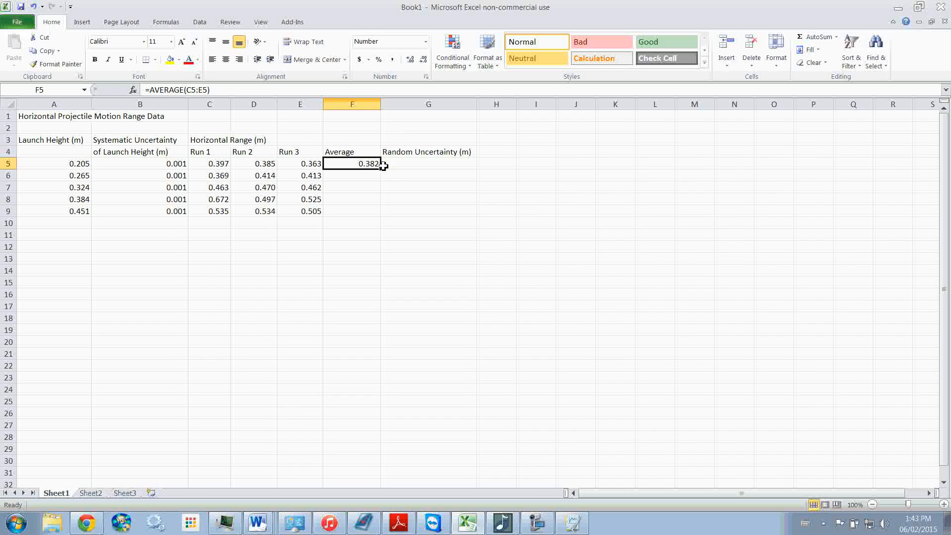
drag(382, 171, 379, 215)
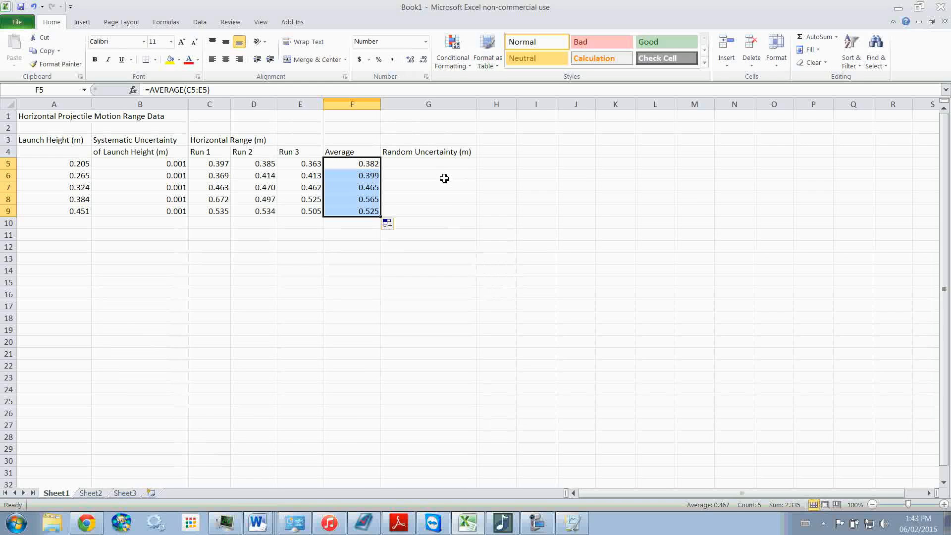
Expand the averages in F5:F9 to eight decimal places, and reduce them back to three
click(411, 59)
click(410, 59)
click(410, 59)
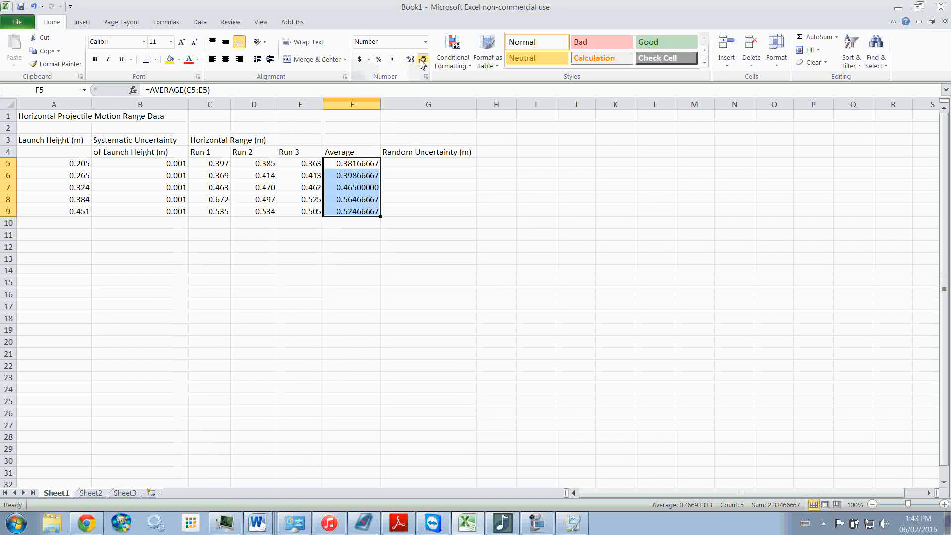
click(423, 60)
click(423, 60)
click(423, 60)
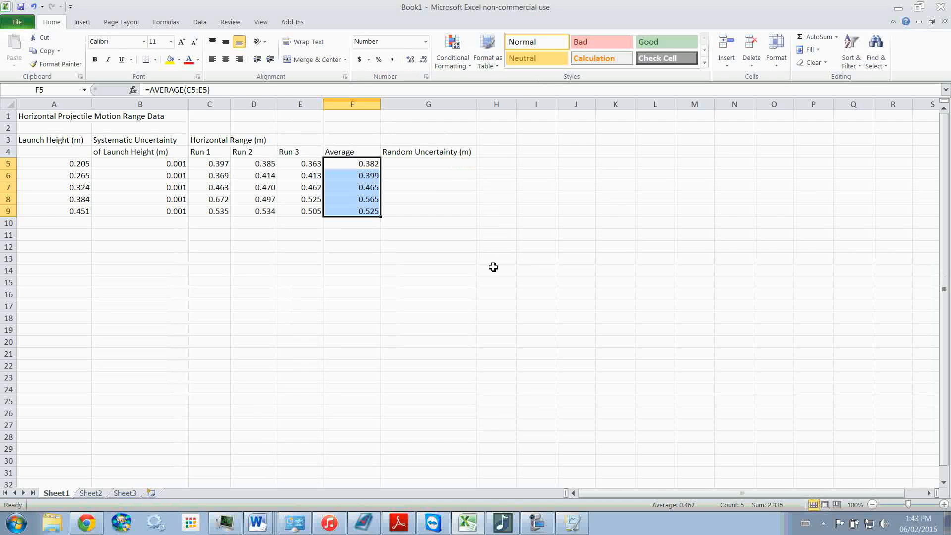
Save the workbook as Excel Lab Analysis in the 2 Intro Projectile Lab Activity folder under SPH4U1 2015
click(429, 211)
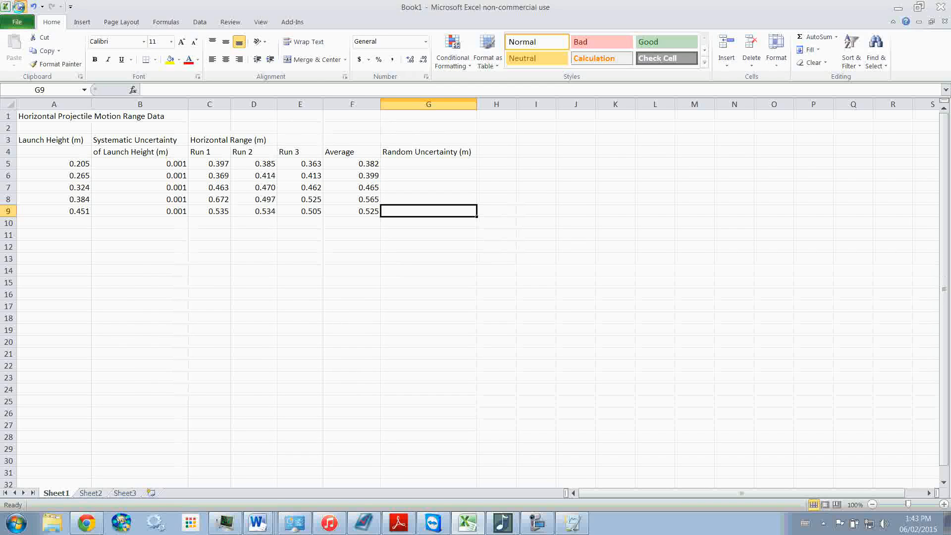
key(ctrl+s)
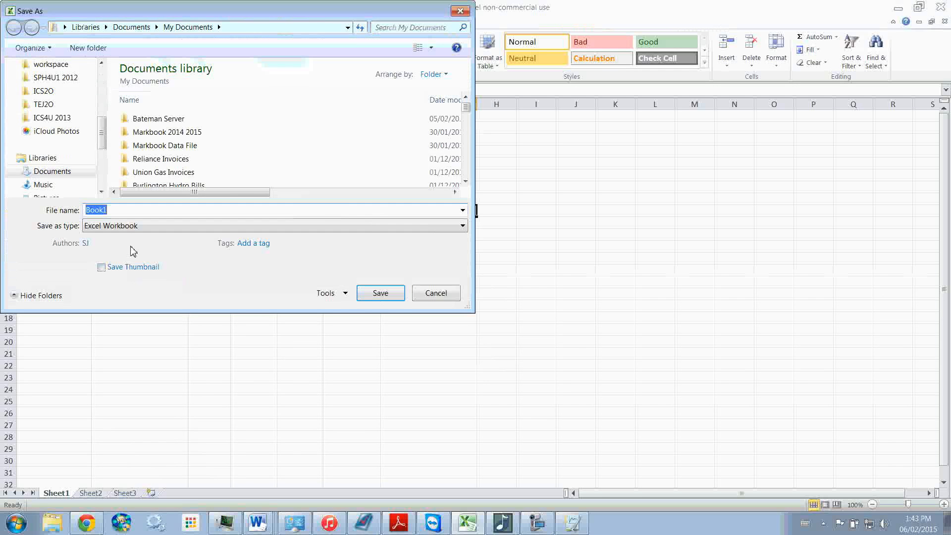
double_click(155, 119)
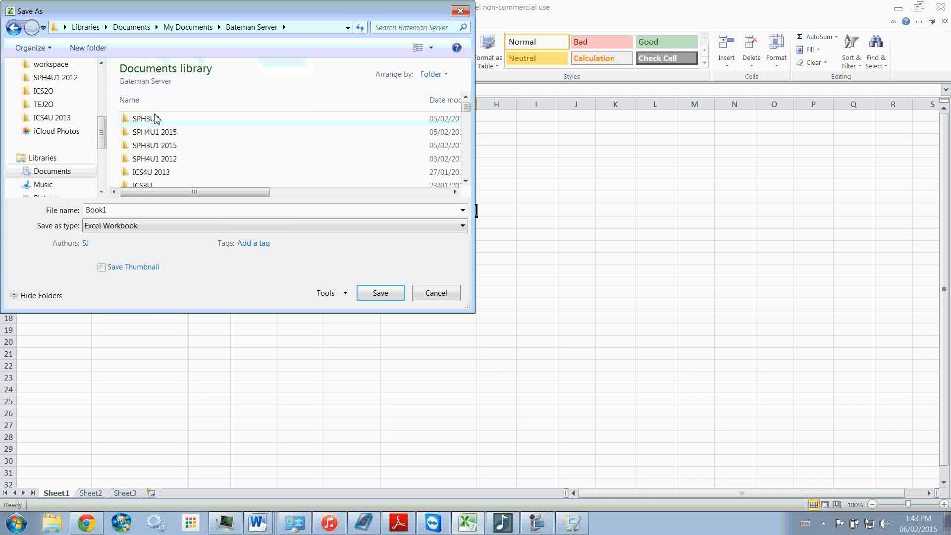
double_click(158, 134)
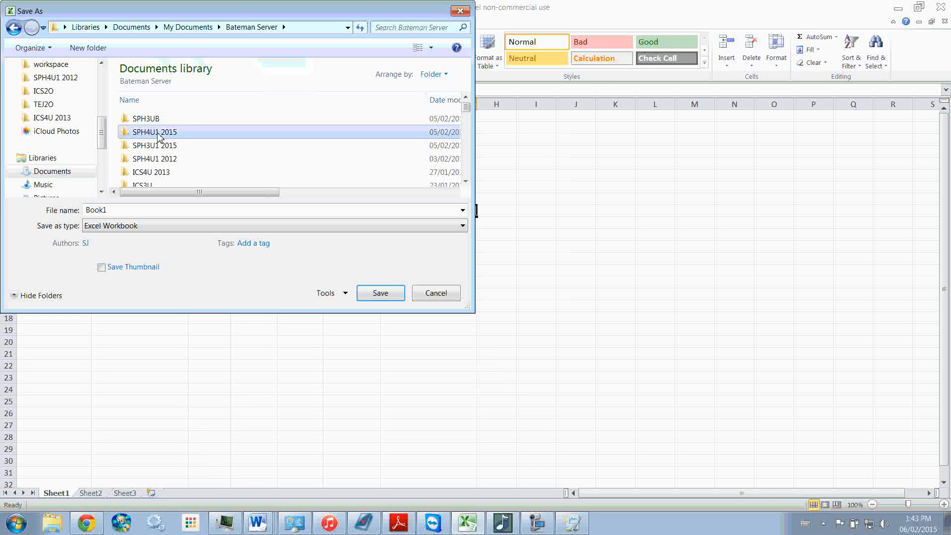
double_click(159, 119)
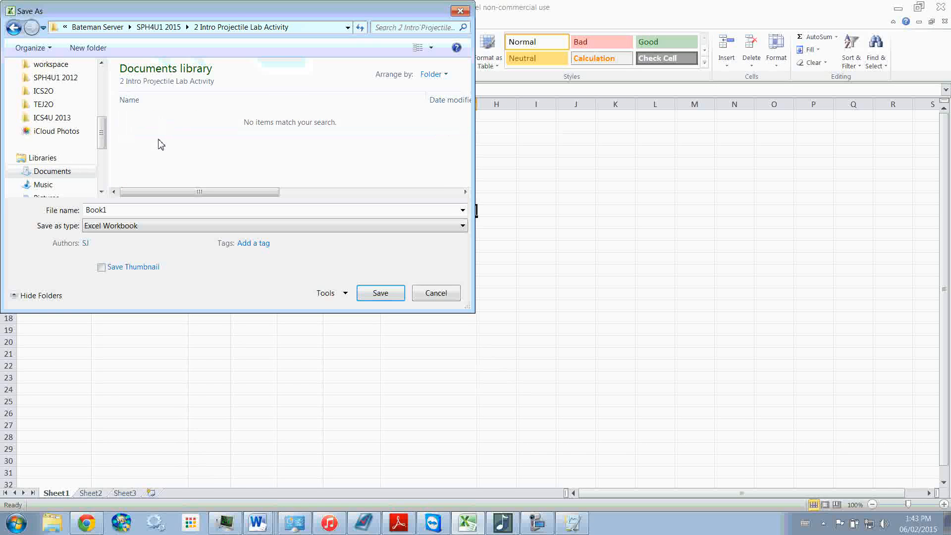
double_click(122, 213)
text(Excel Lab An)
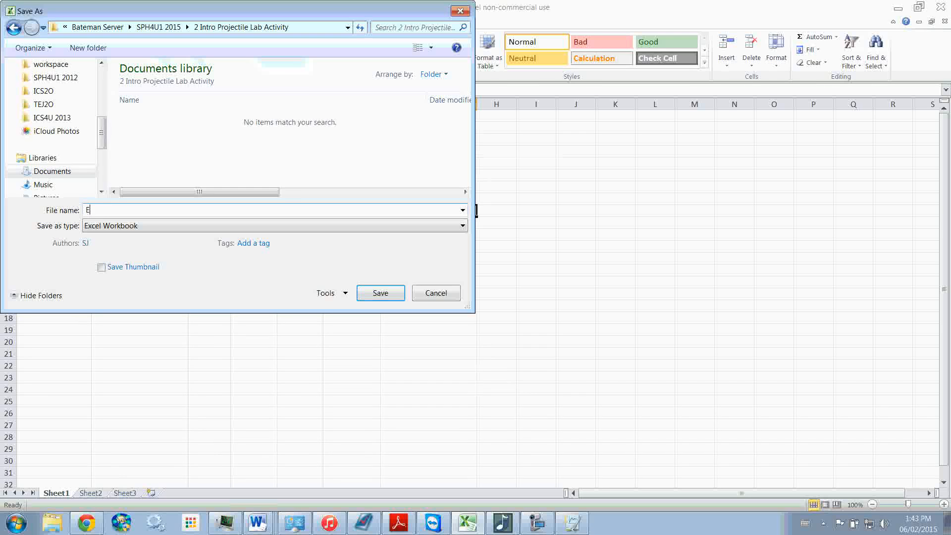
text(alysis)
key(Return)
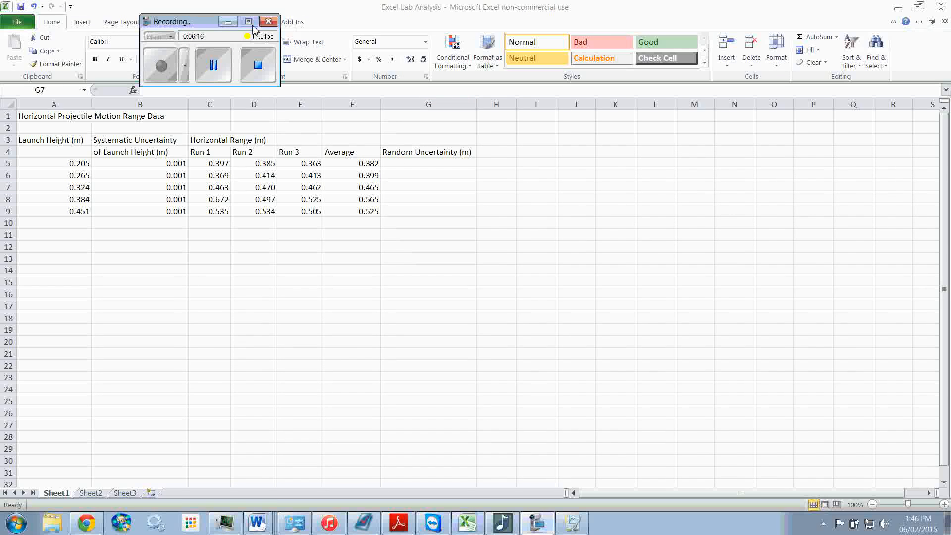
Build the random uncertainty formula =max(C5:E5)-min(C5:E5) in G5 for the 0.205 m launch height
click(231, 24)
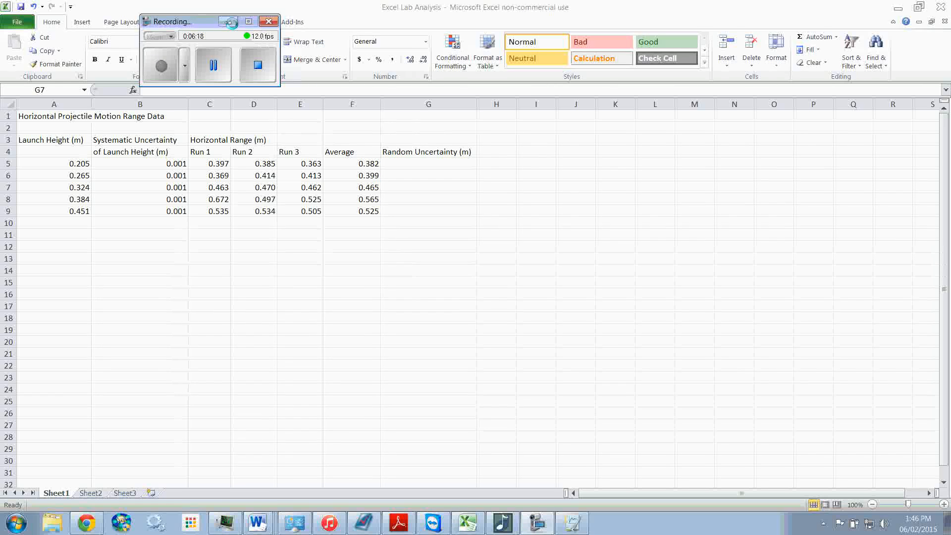
double_click(400, 164)
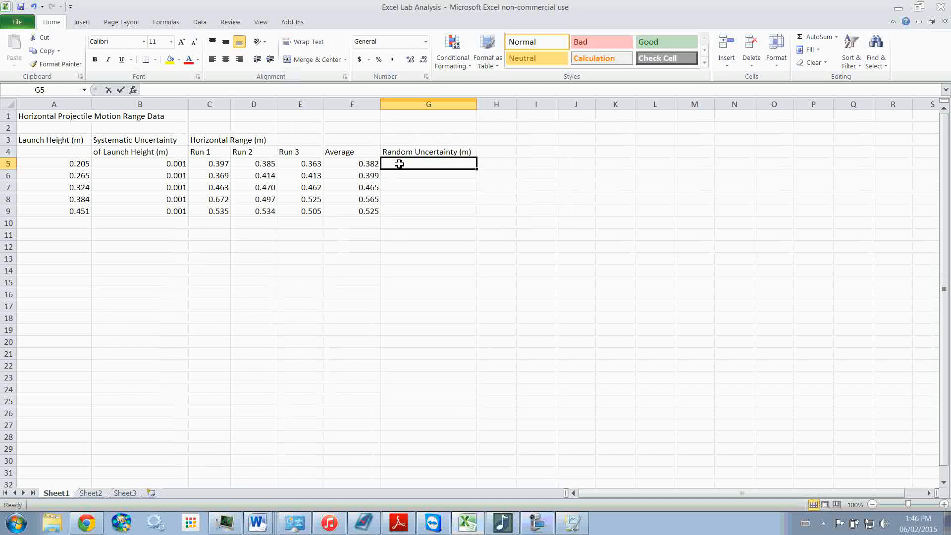
text(=)
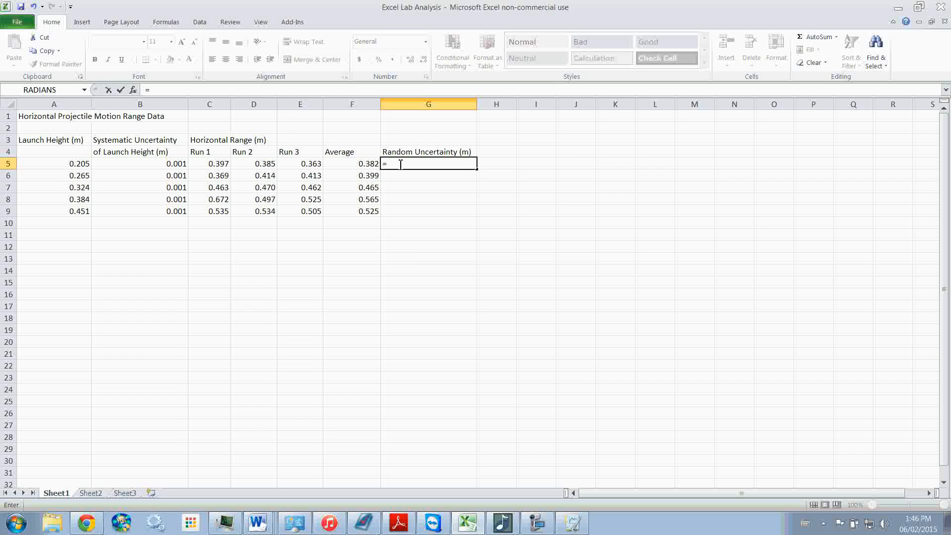
text(max()
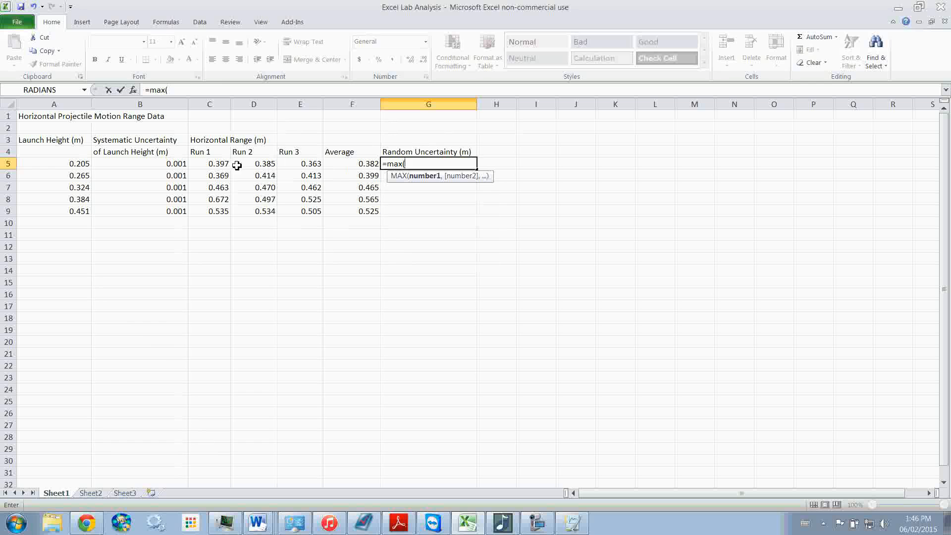
drag(218, 165, 289, 165)
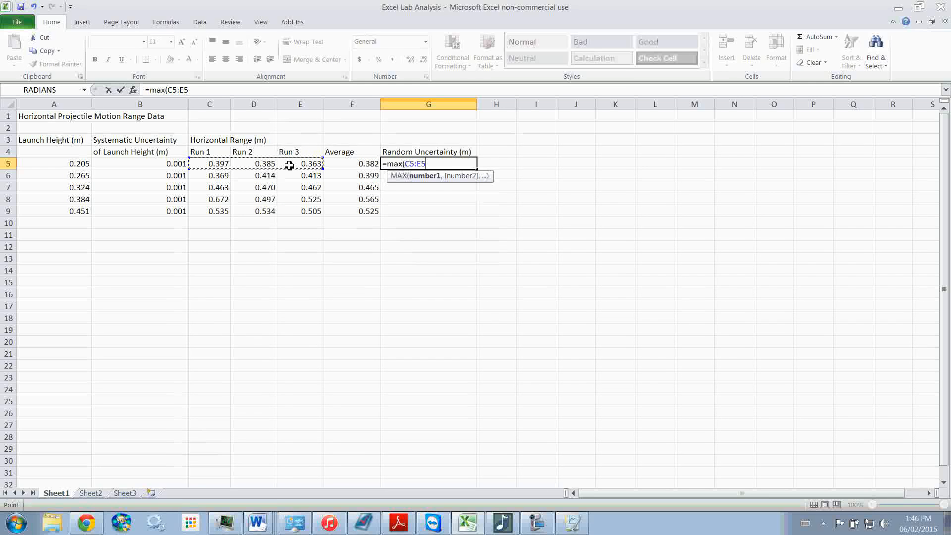
text())
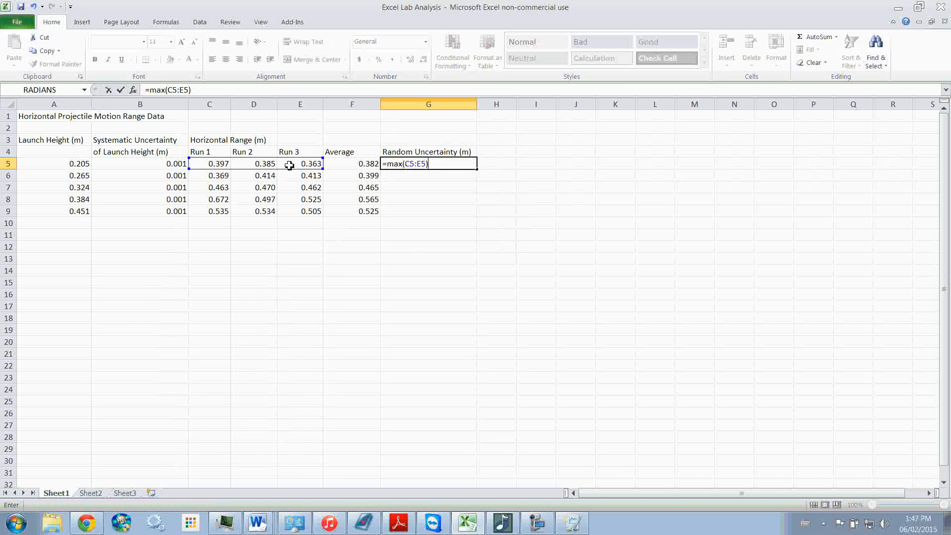
text(-min)
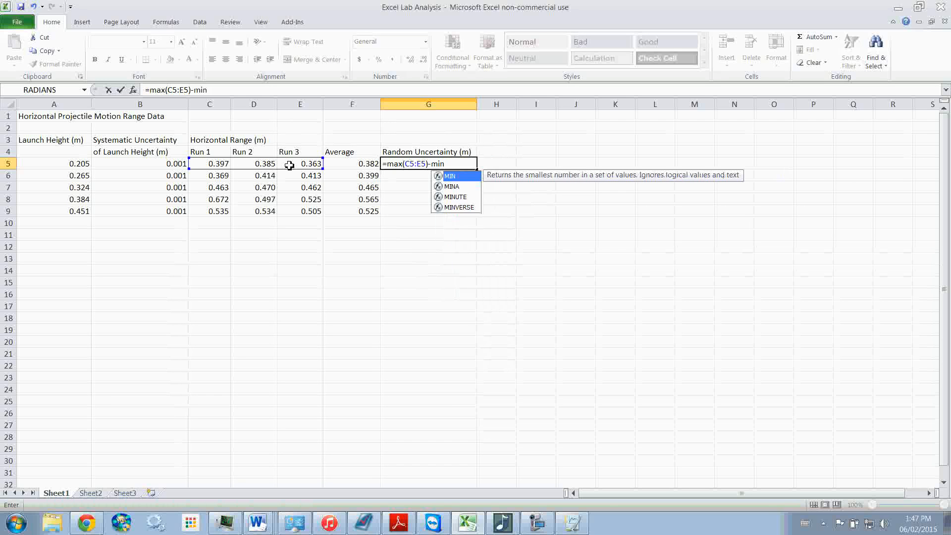
text(()
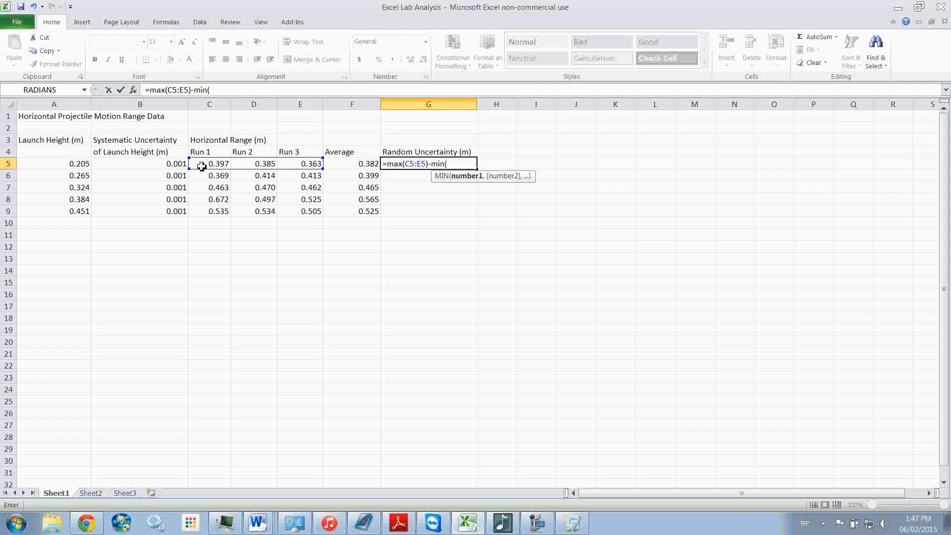
drag(202, 166, 293, 164)
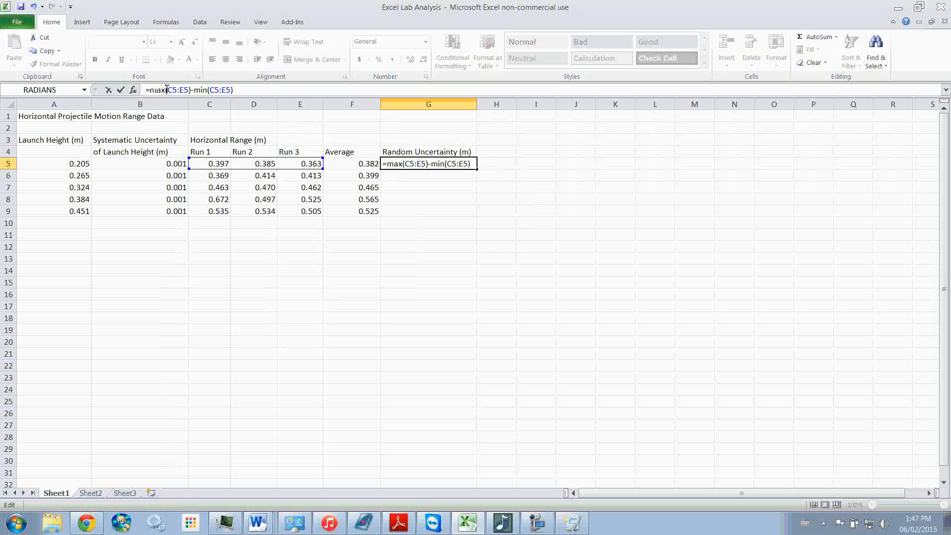
Enclose the max-minus-min difference in G5 in parentheses and divide it by 3
drag(267, 90, 141, 93)
click(148, 91)
text(()
text())
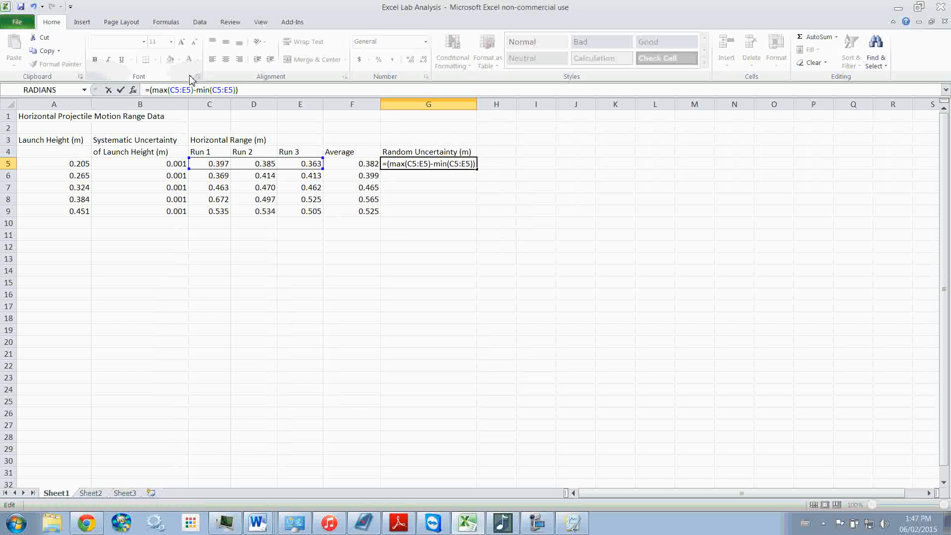
text(/3)
key(Return)
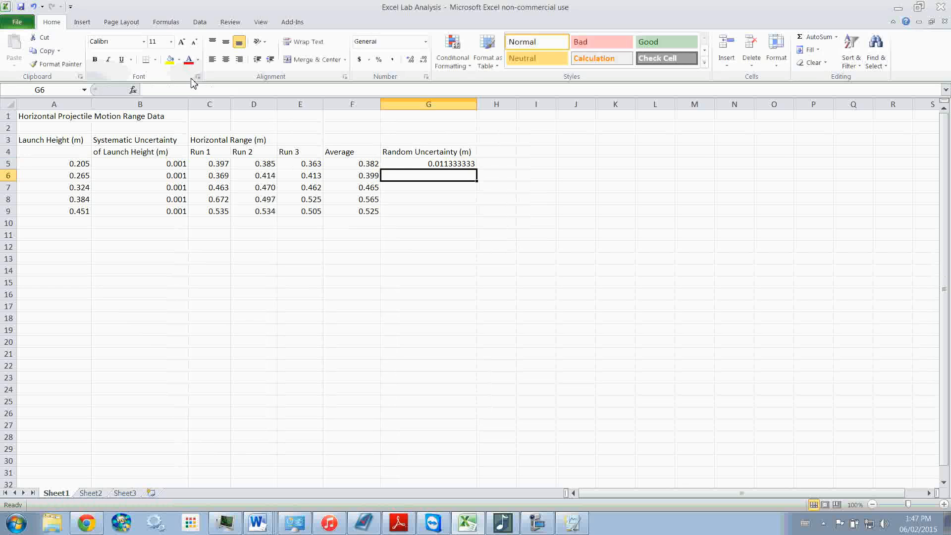
Fill the random uncertainty formula from G5 down through G9
click(465, 164)
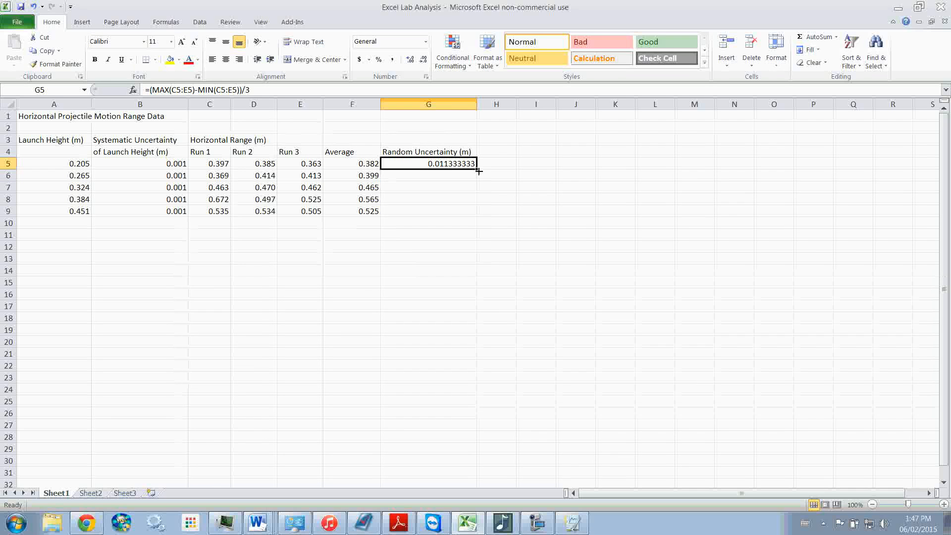
drag(479, 171, 480, 212)
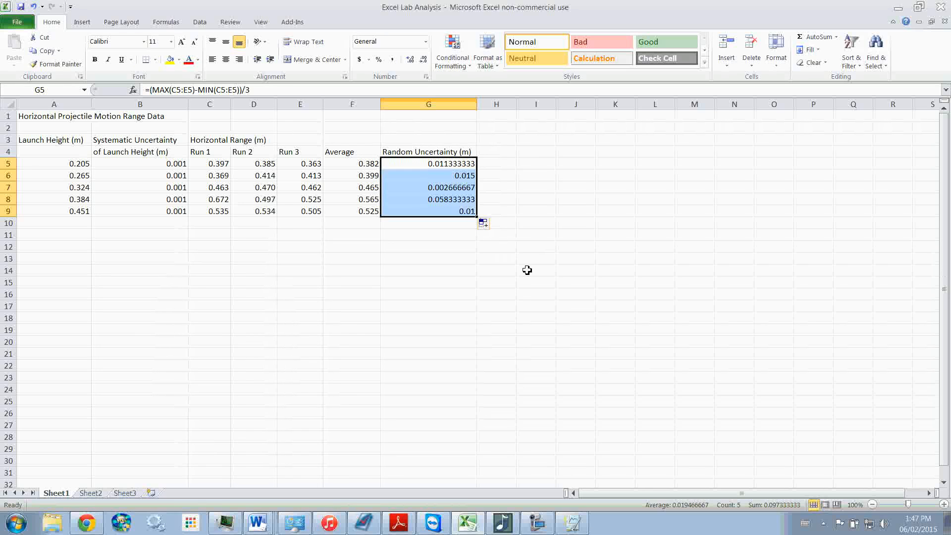
click(515, 167)
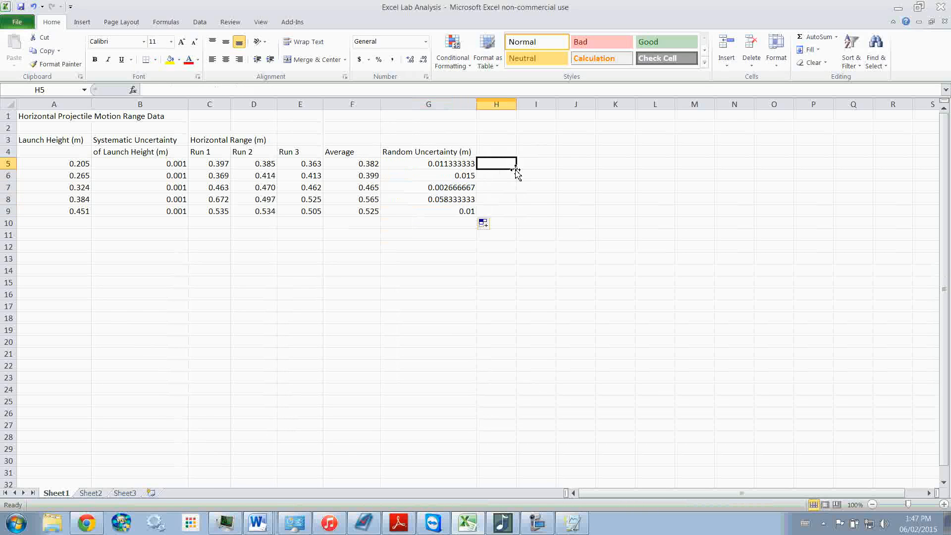
Clear the random uncertainty formulas from G5:G9
click(471, 168)
shift+click(449, 212)
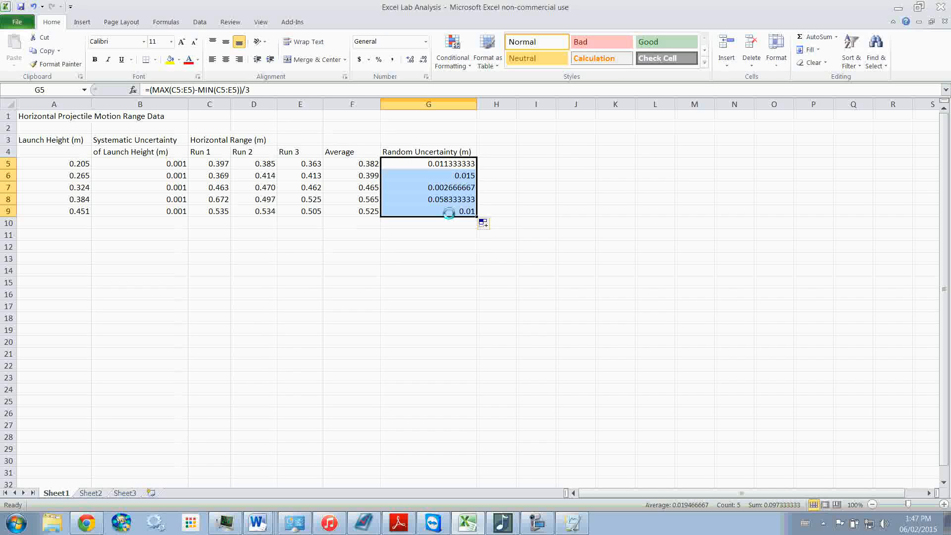
key(Delete)
Enter the formula =max(C5:E5)-min(C5:E5) in G5 as the range spread for the 0.205 m launch height
click(429, 165)
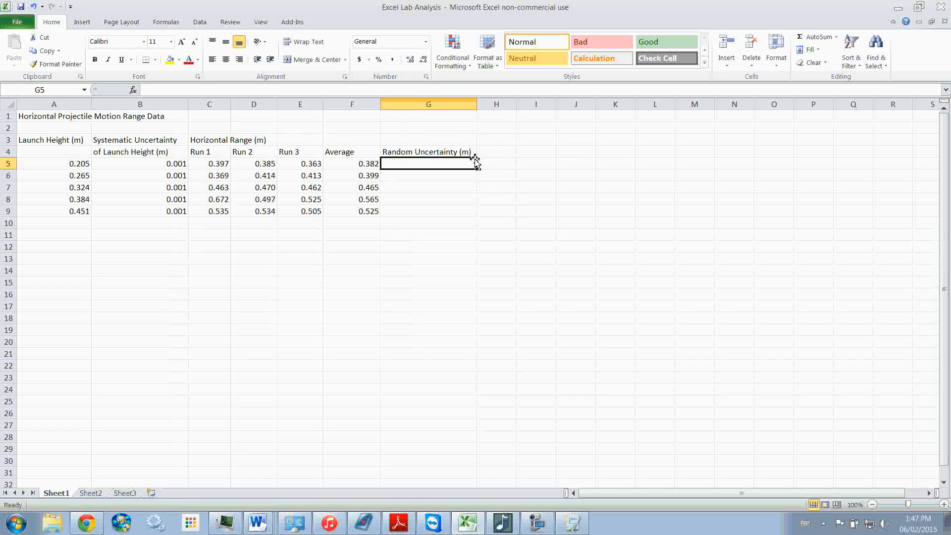
text(=)
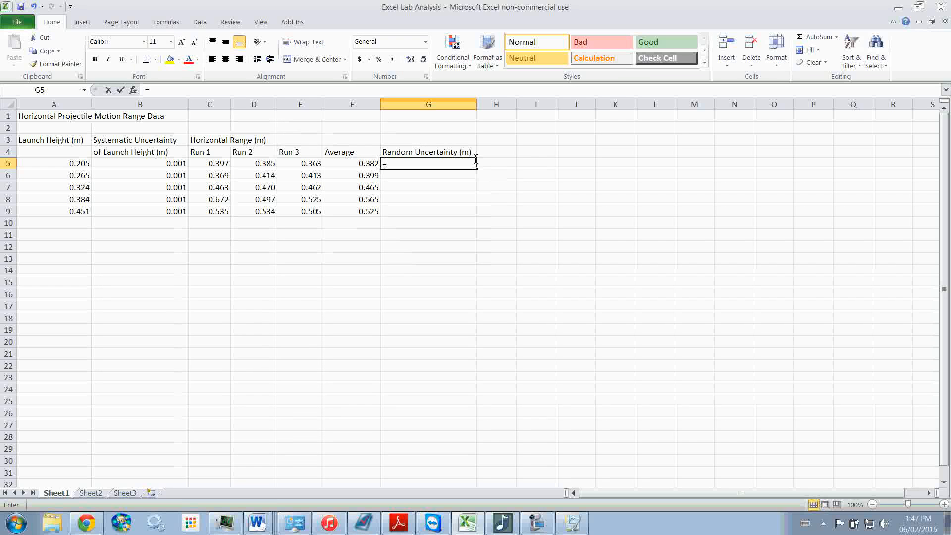
text(max)
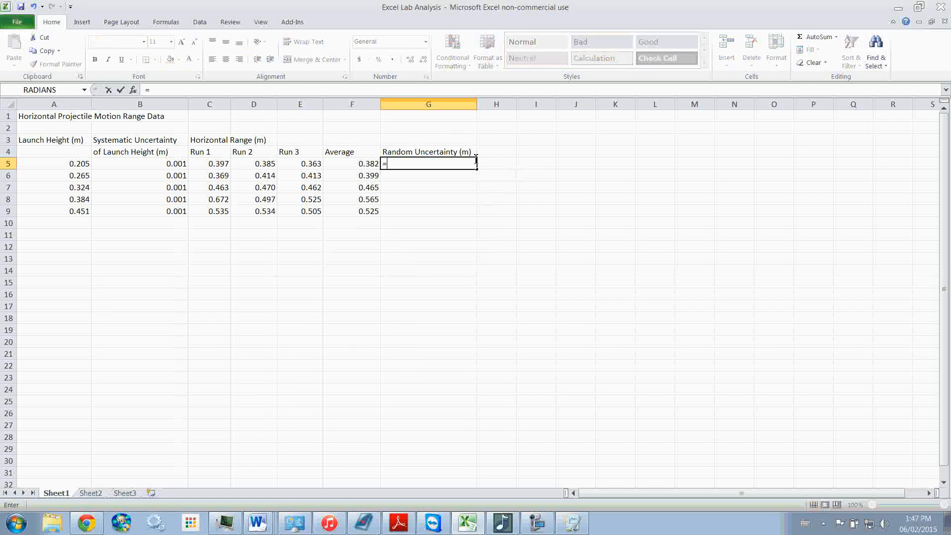
text(()
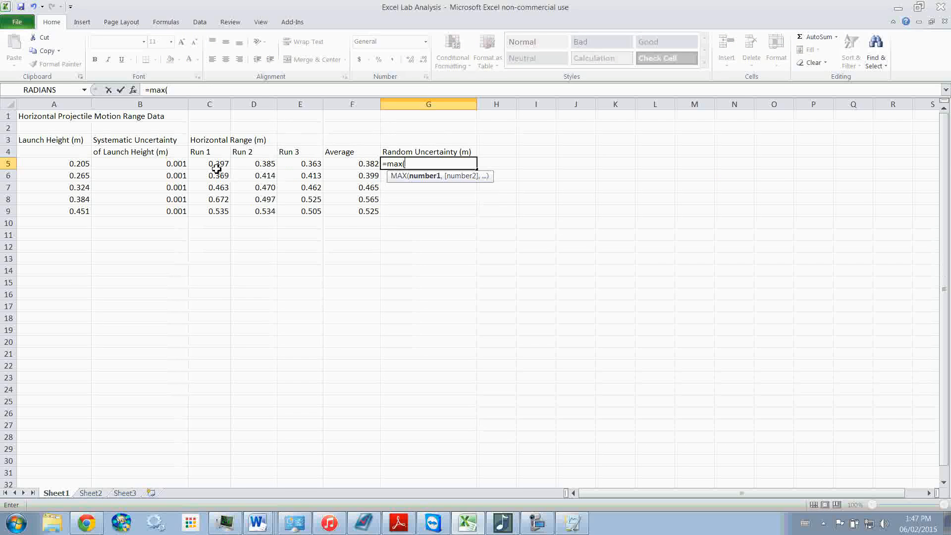
drag(217, 167, 287, 165)
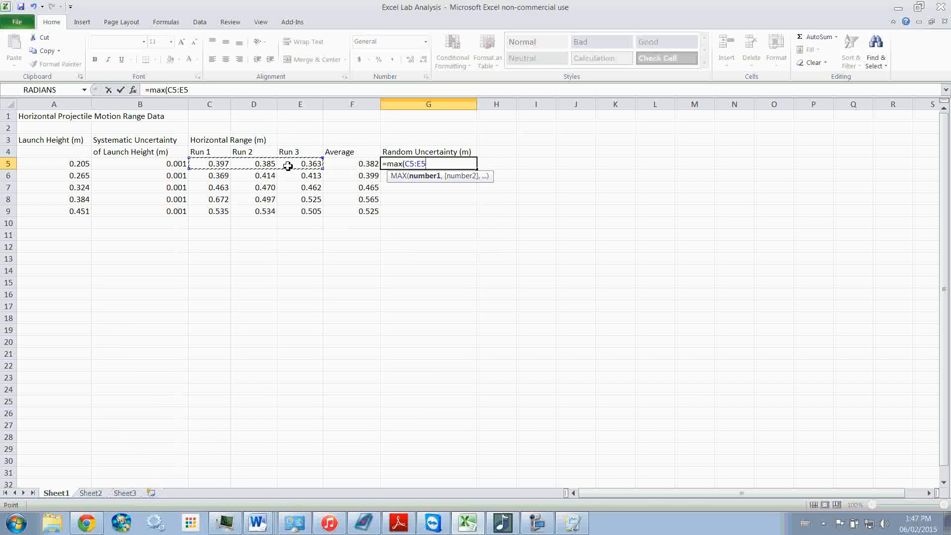
text()-mi)
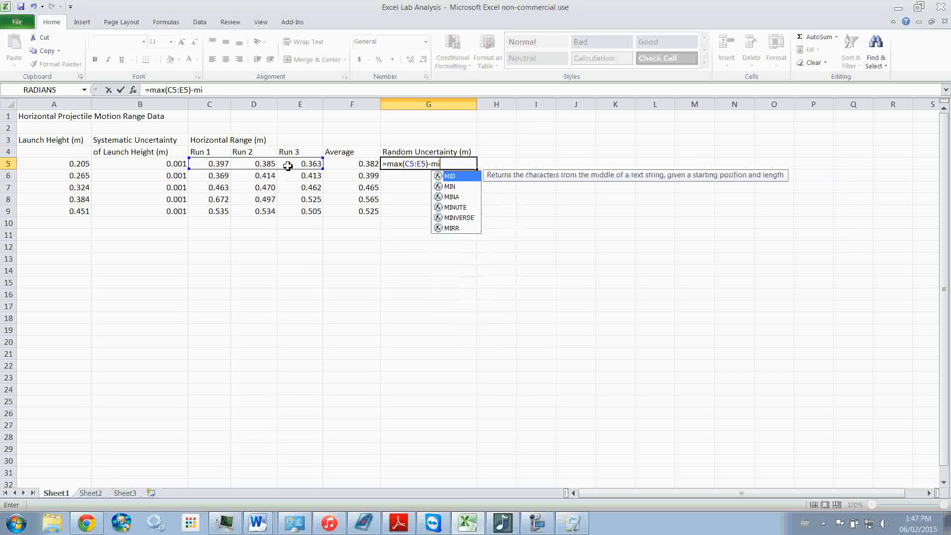
text(n()
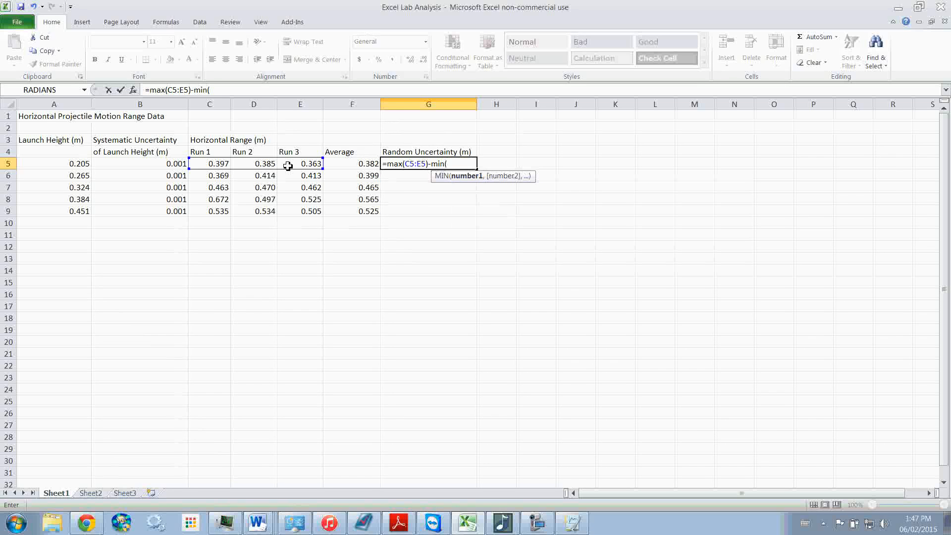
drag(217, 165, 289, 166)
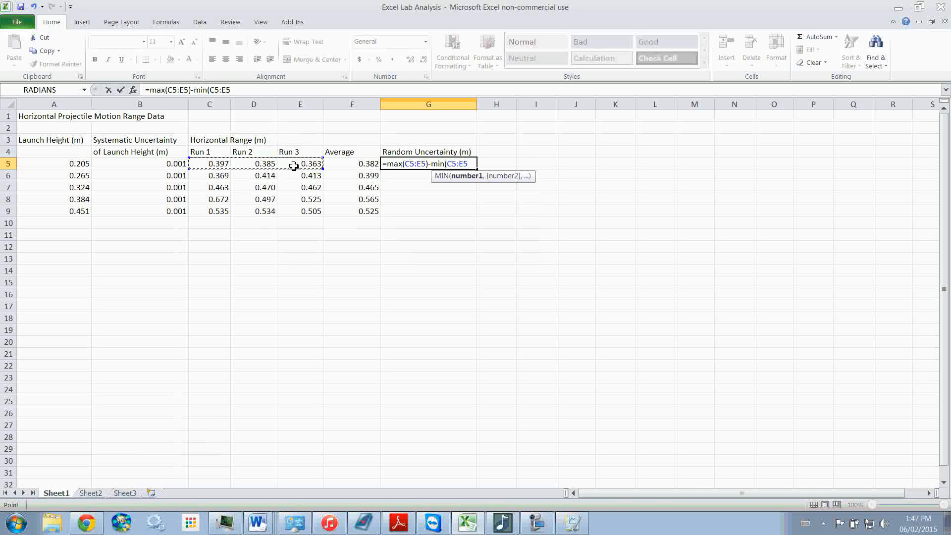
text())
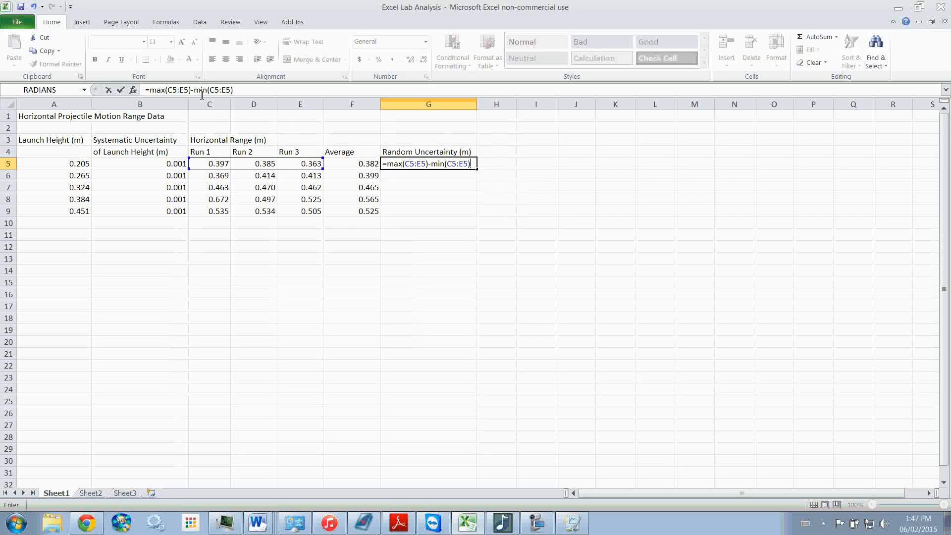
Wrap the max-minus-min expression in G5 in parentheses, divide it by 3 and commit the formula
drag(242, 91, 126, 90)
click(149, 90)
text(()
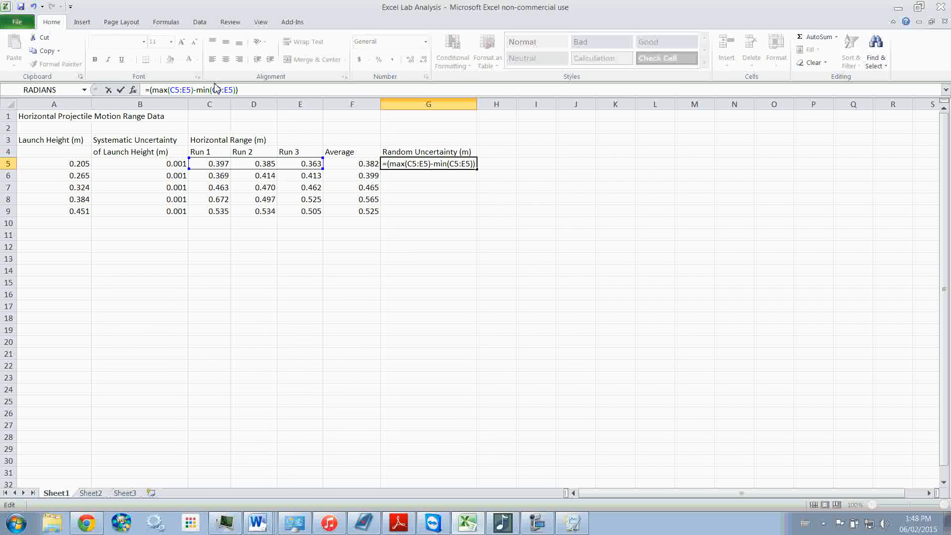
text()/3)
key(Return)
Fill the random uncertainty formula from G5 down through G9 and format the results to three decimal places
click(455, 164)
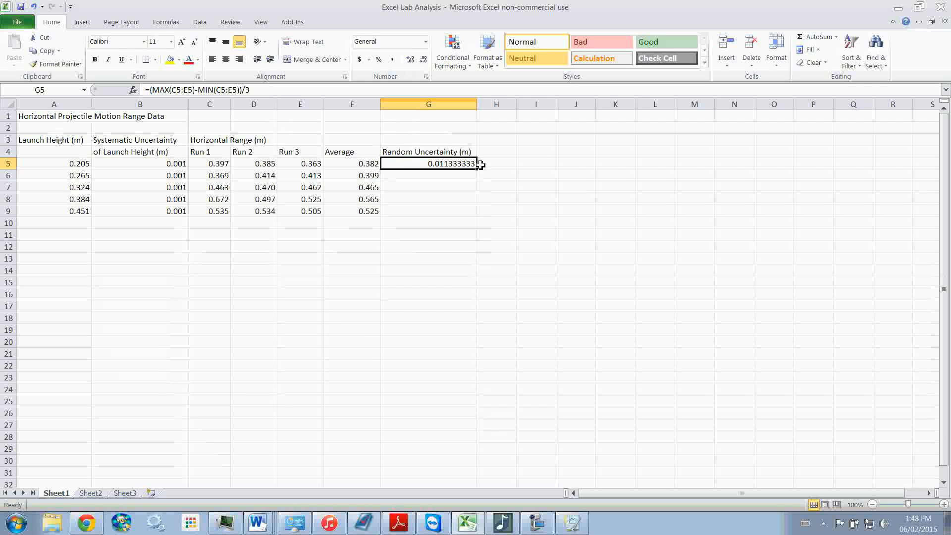
drag(477, 168, 478, 215)
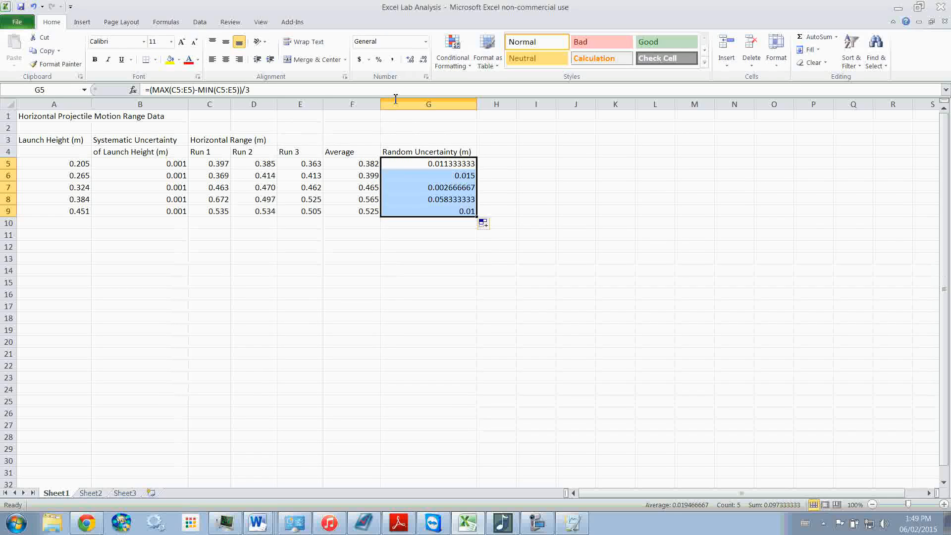
click(422, 63)
click(422, 63)
click(422, 64)
click(422, 64)
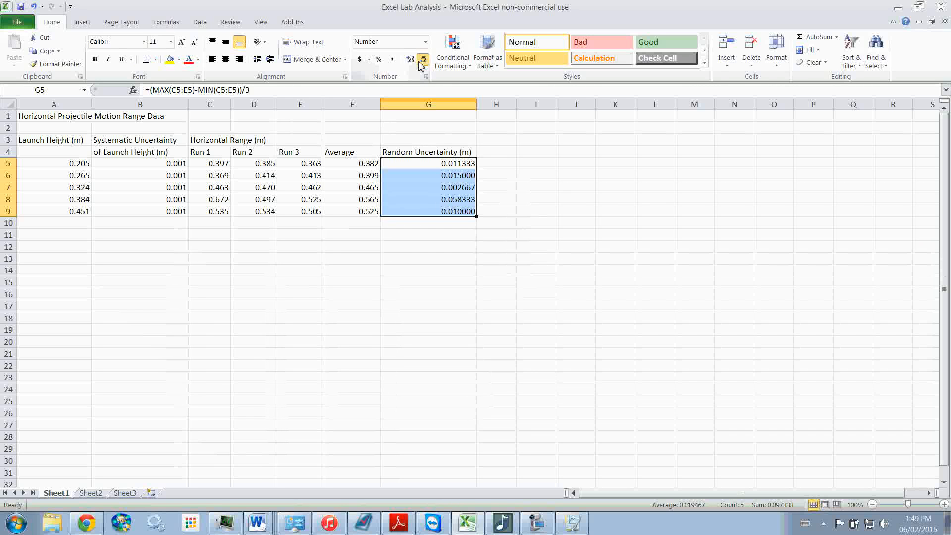
click(421, 63)
click(421, 63)
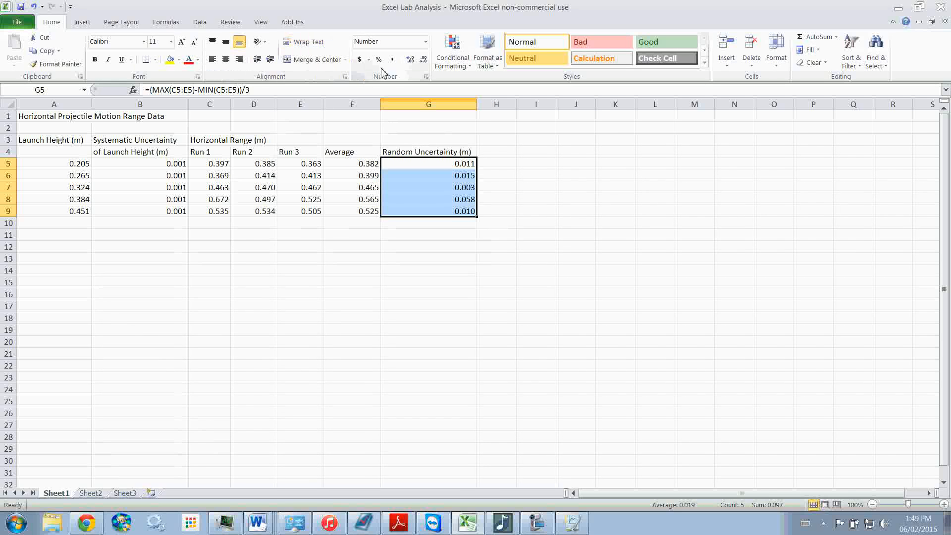
Try extending the random uncertainties in G5:G9 to seven decimal places, restore three decimal places and deselect the range
click(410, 59)
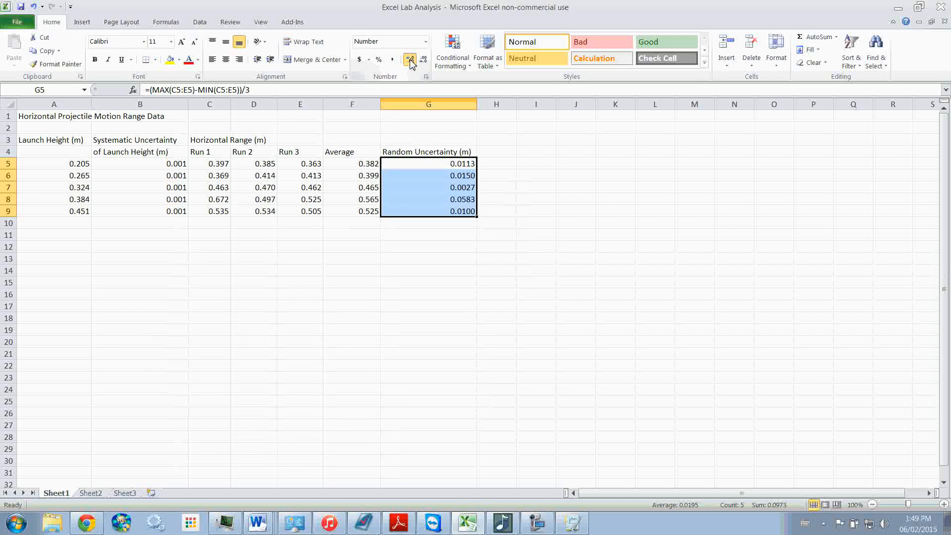
triple_click(410, 60)
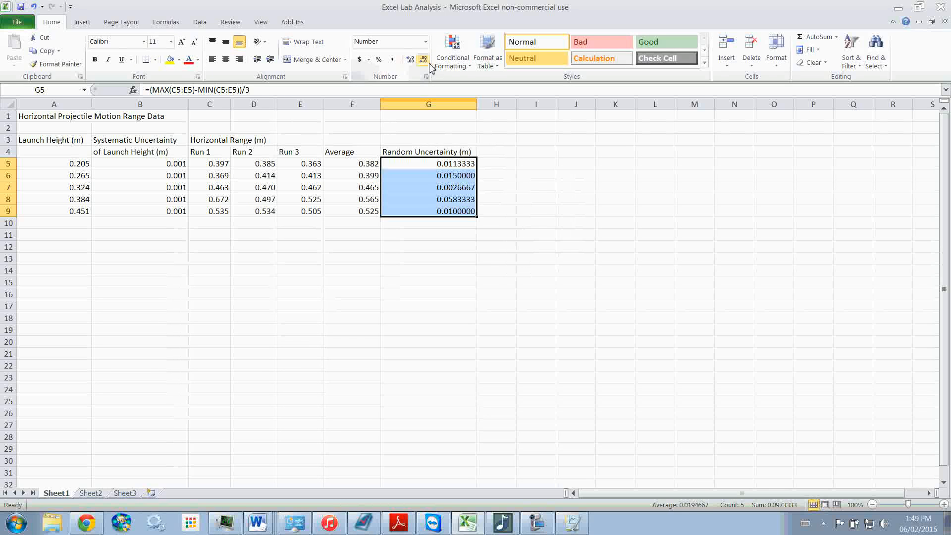
triple_click(424, 61)
click(425, 62)
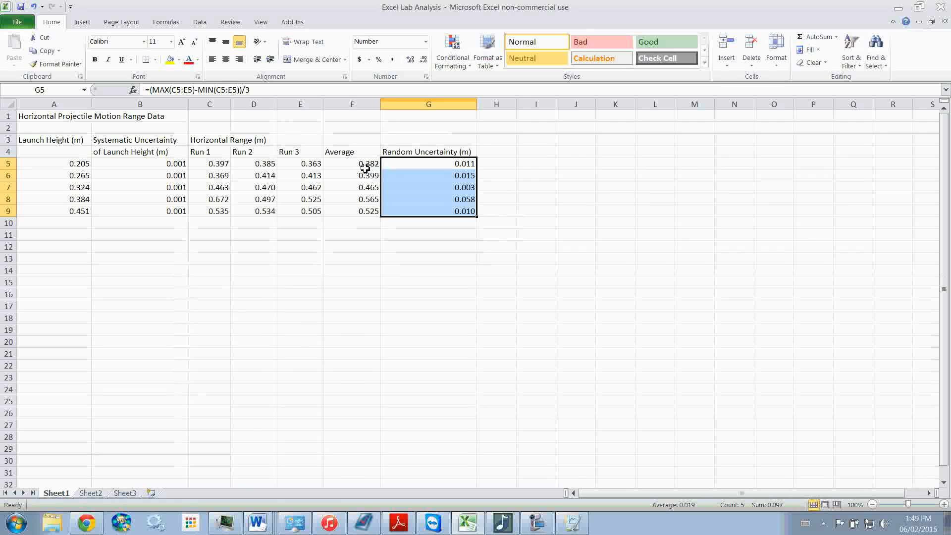
click(489, 175)
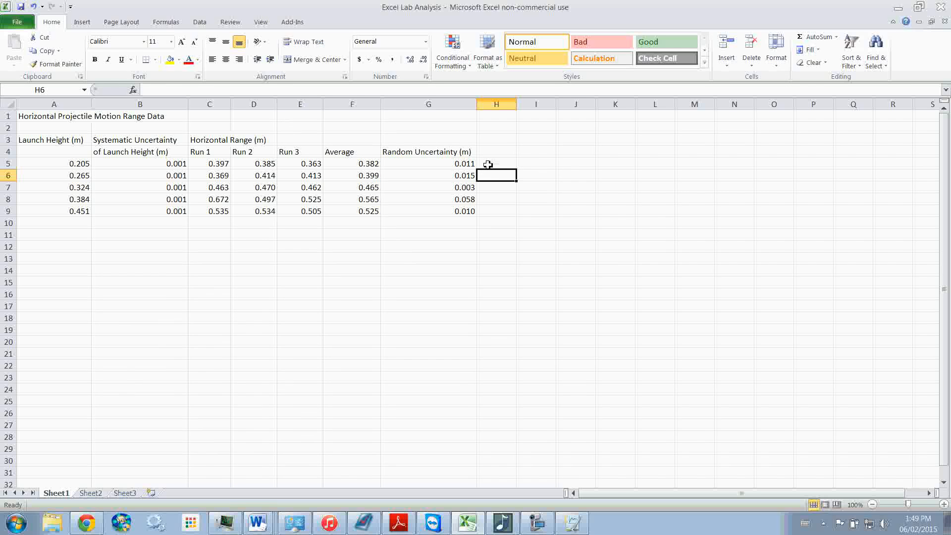
click(487, 154)
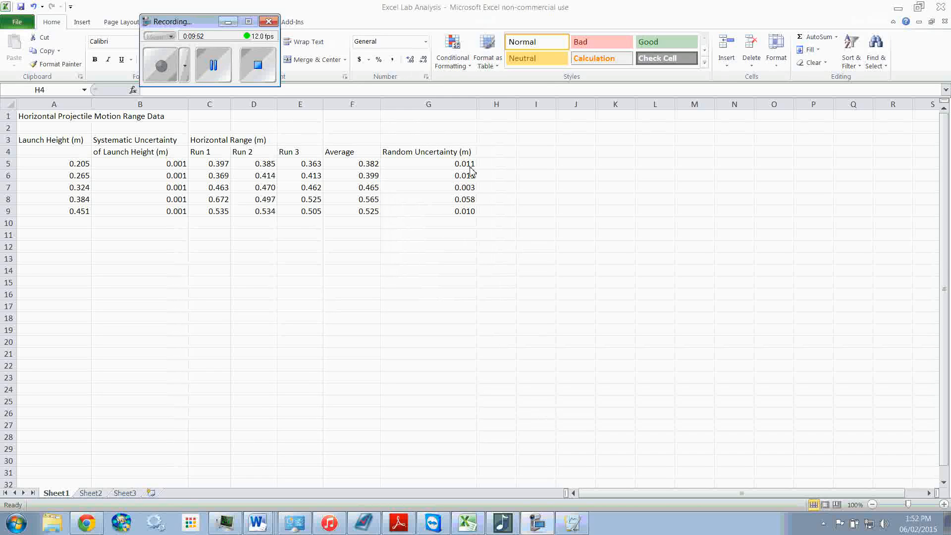
Switch to Logger Pro and open the column options for the X column of the data set
click(573, 523)
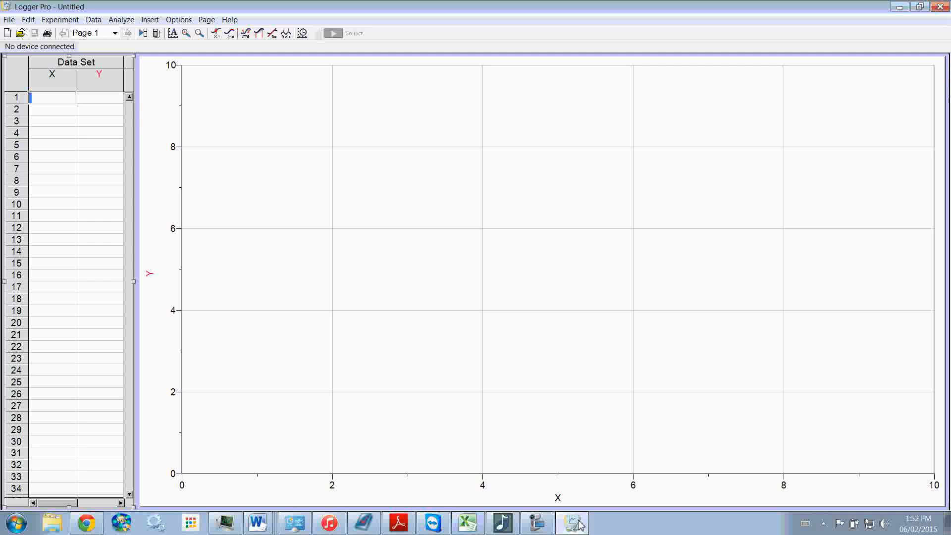
double_click(52, 79)
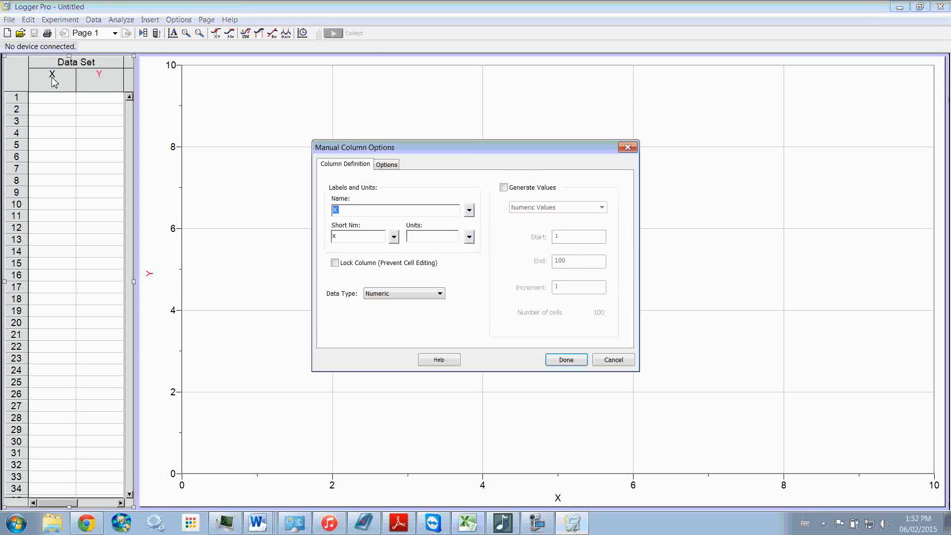